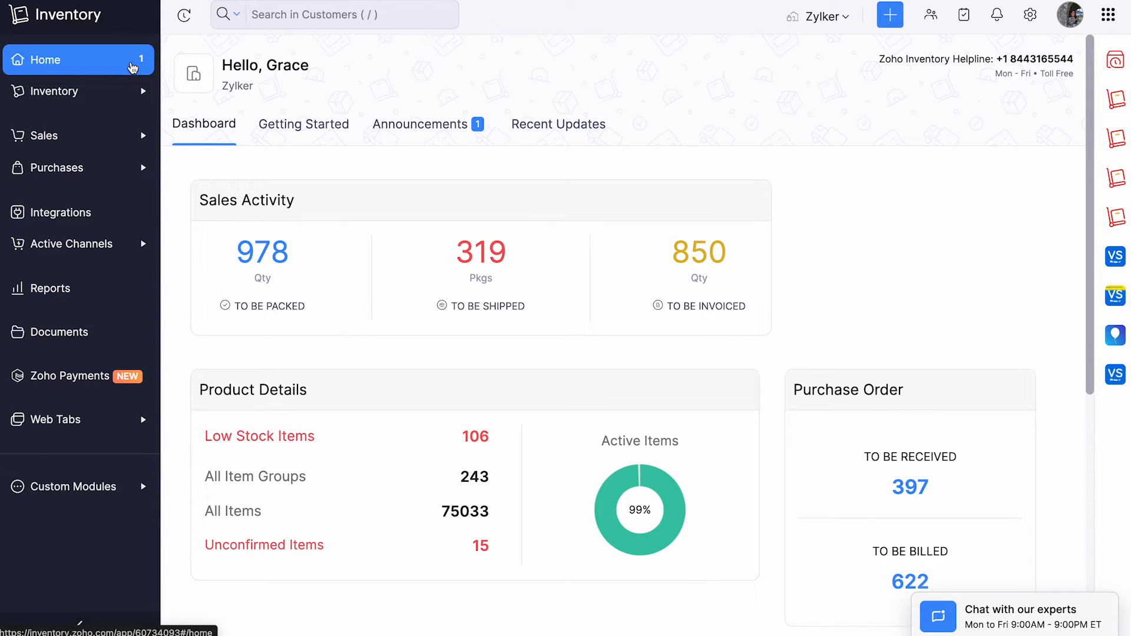
Create a new inventory adjustment in quantity mode with the reference number REF-00089.
click(133, 102)
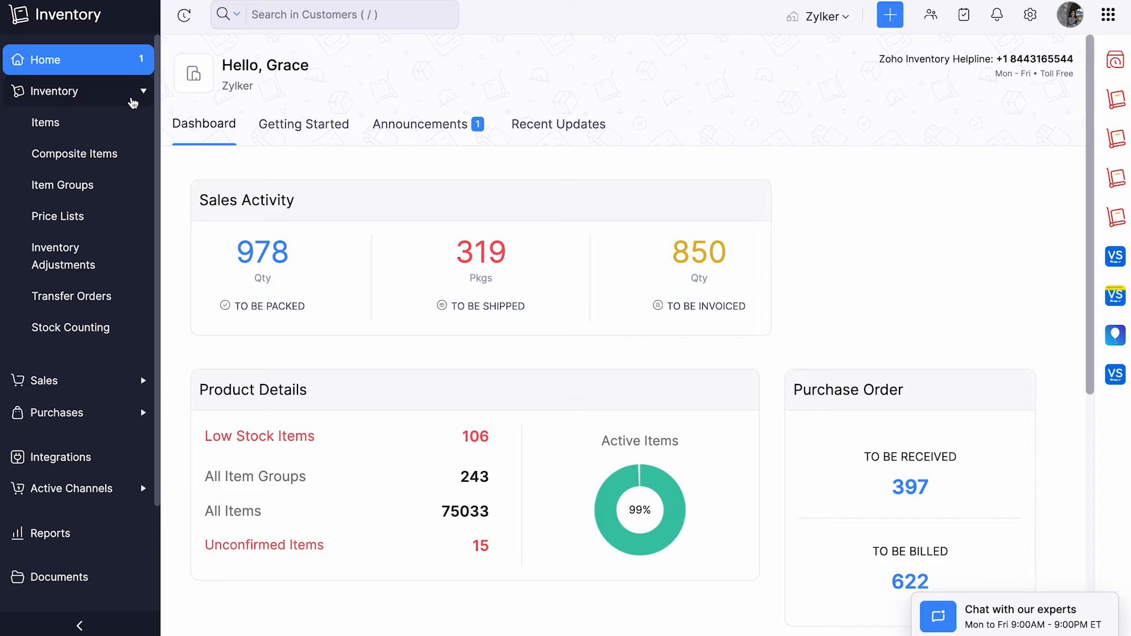
click(121, 271)
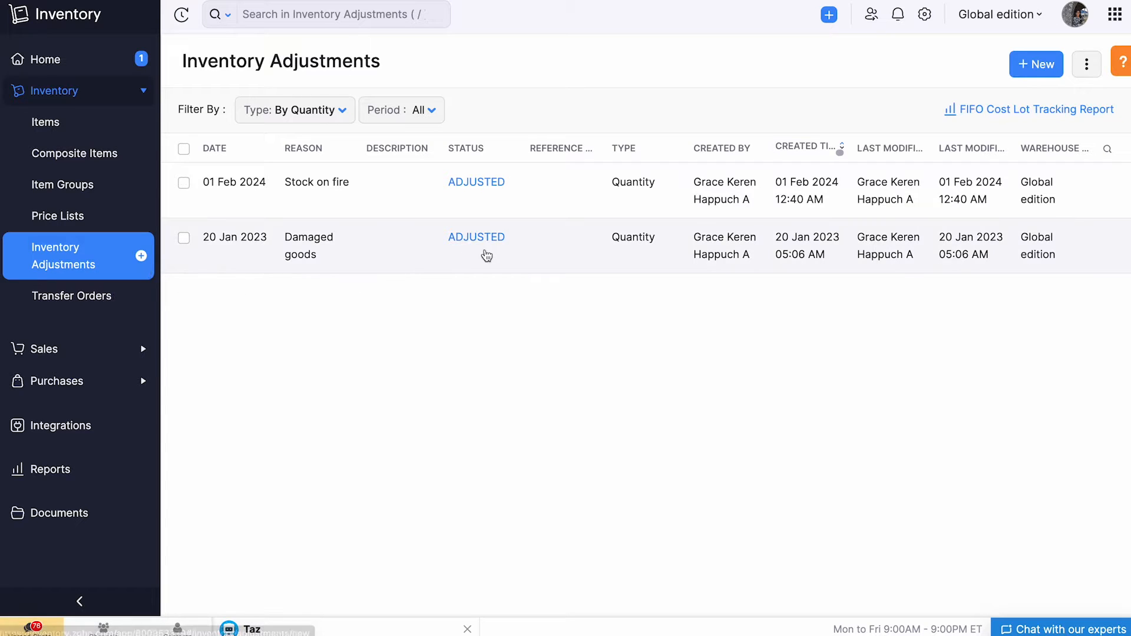
click(1026, 69)
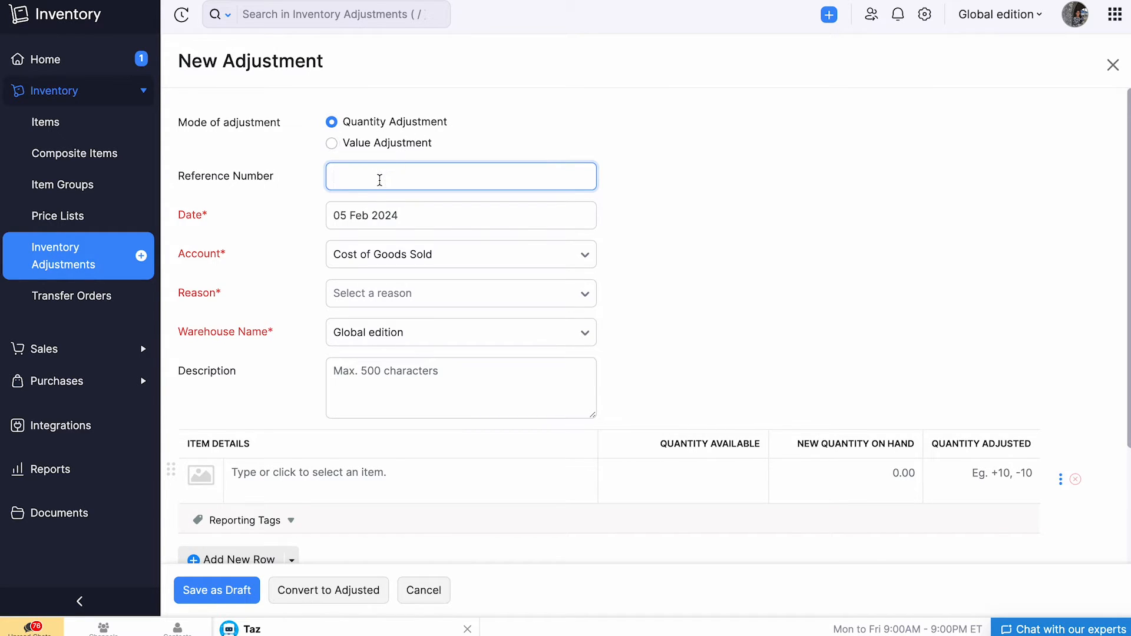
text(REF-00089)
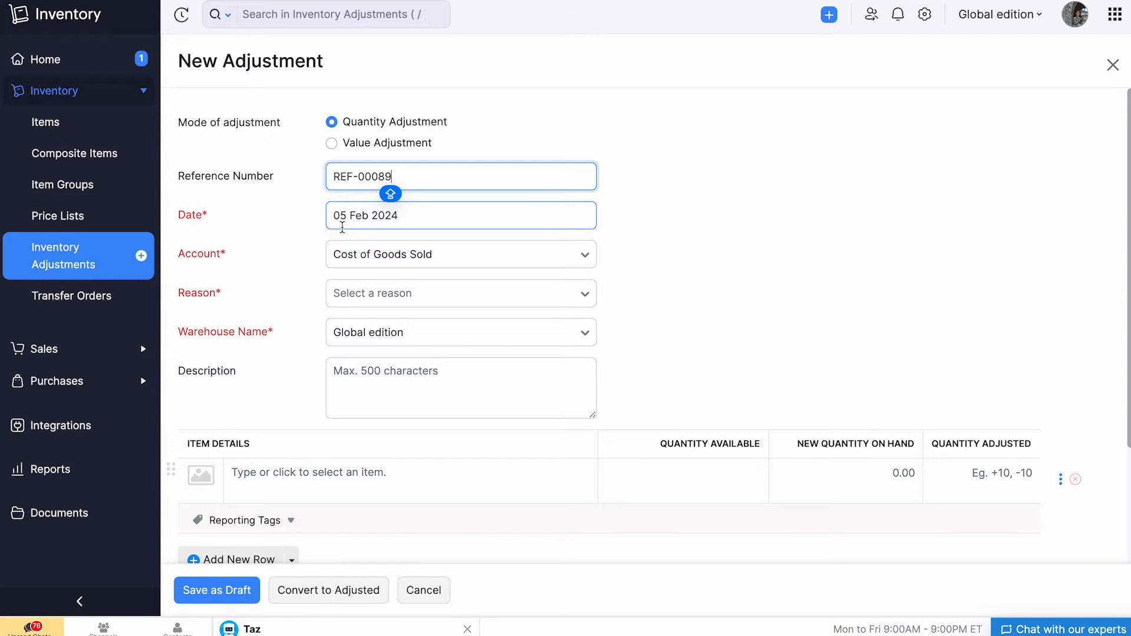
Keep Cost of Goods Sold as the adjustment's account and select Inventory Revaluation as the reason.
click(461, 252)
click(510, 492)
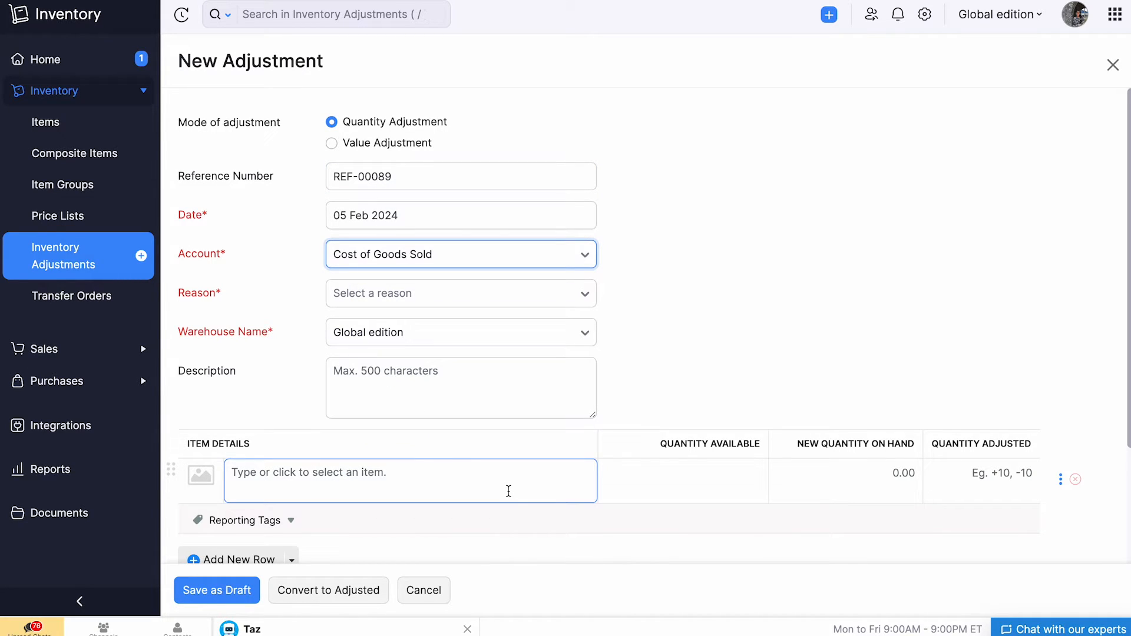
click(497, 292)
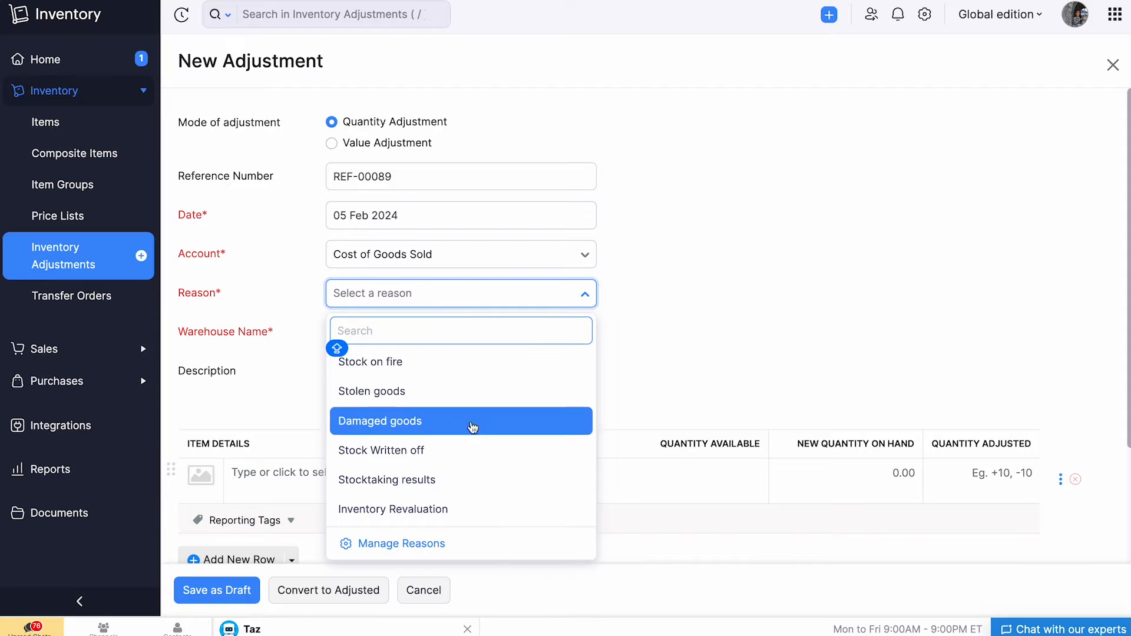
click(502, 513)
Keep Global edition as the warehouse and enter "Revaluation of Inventory" as the description.
click(440, 331)
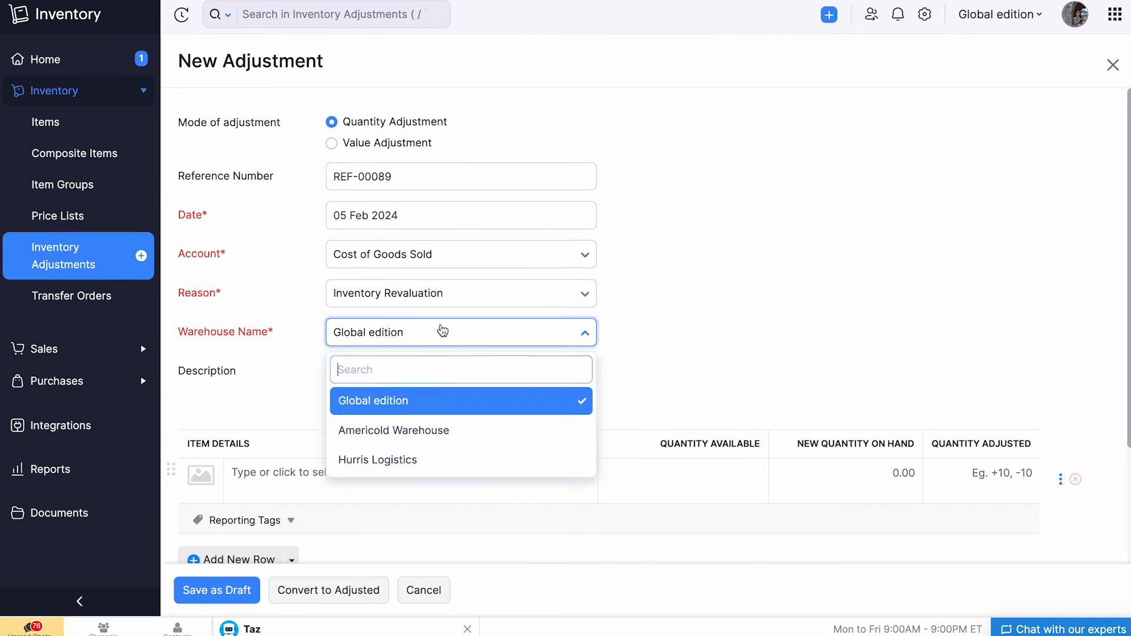
click(471, 391)
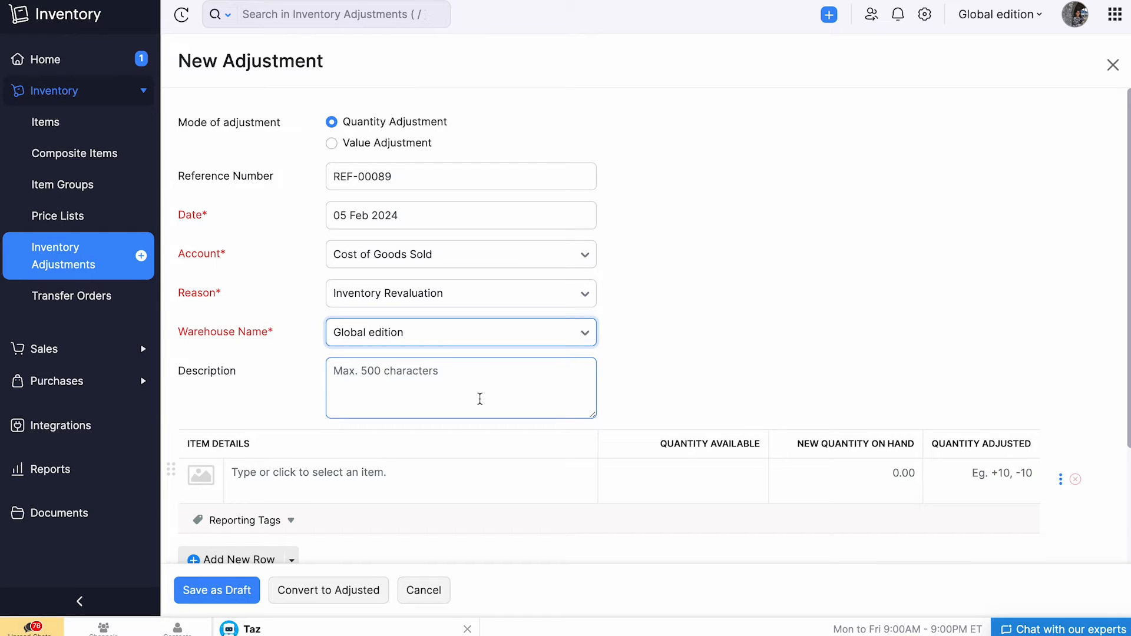
click(459, 385)
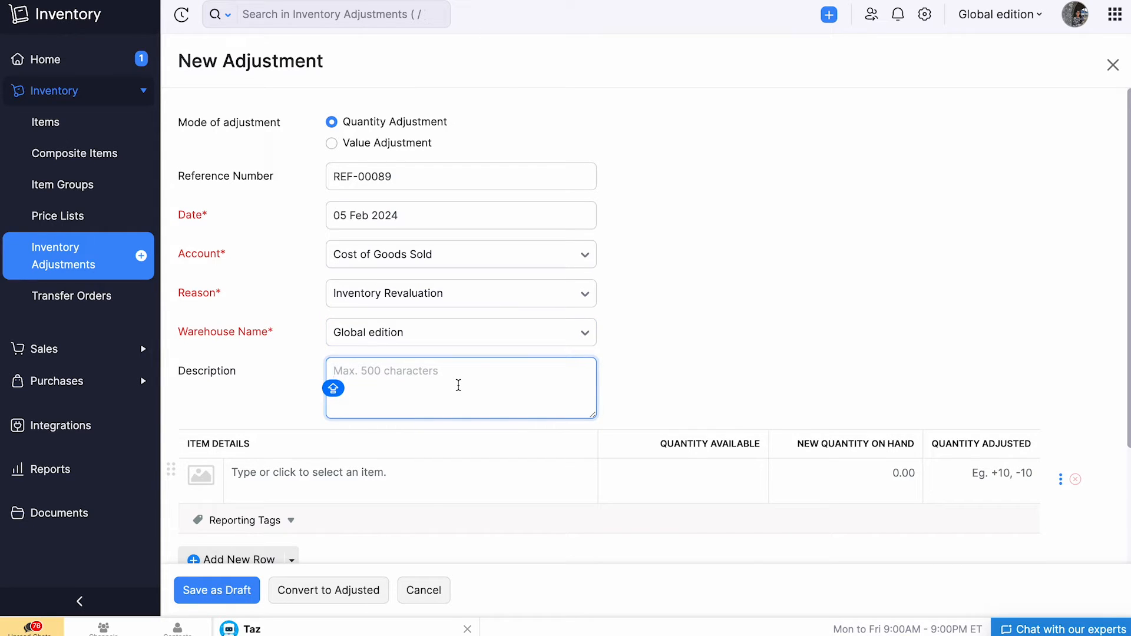
text(Revaluation of Inventory)
Add the Pens item to the adjustment and set its new quantity on hand to 51.
scroll(407, 385, down, 3)
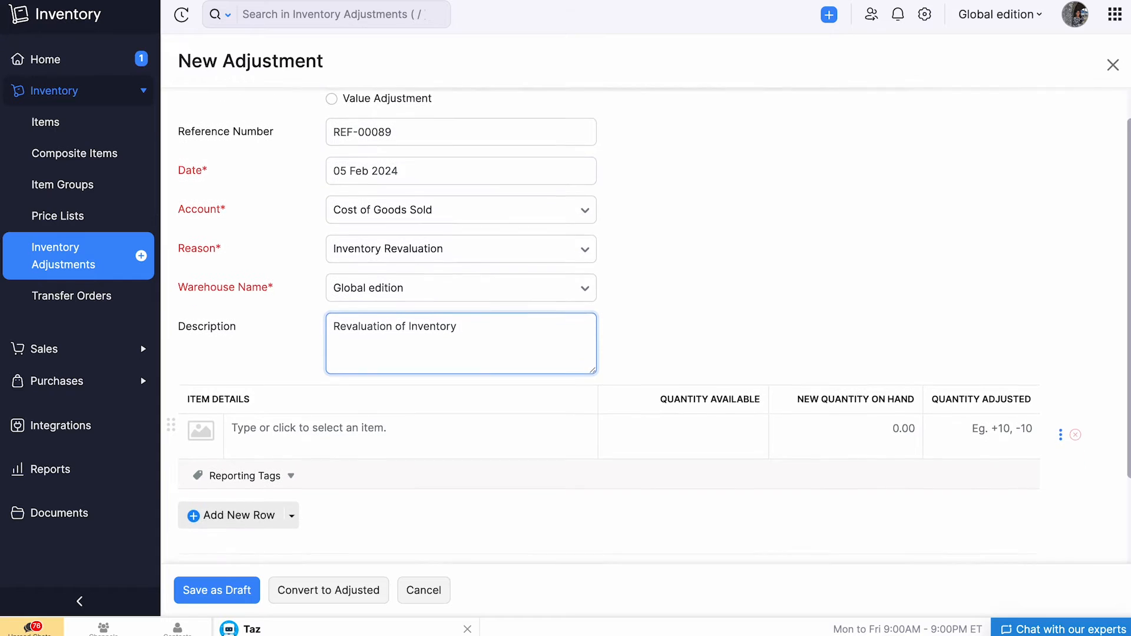
click(408, 386)
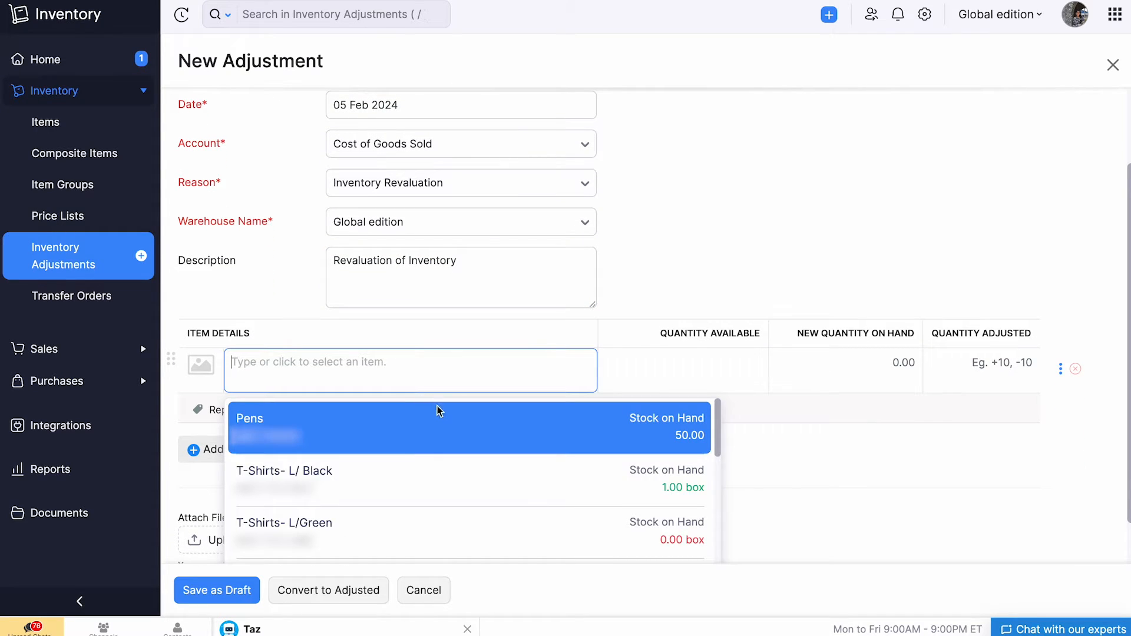
click(450, 422)
scroll(451, 418, down, 1)
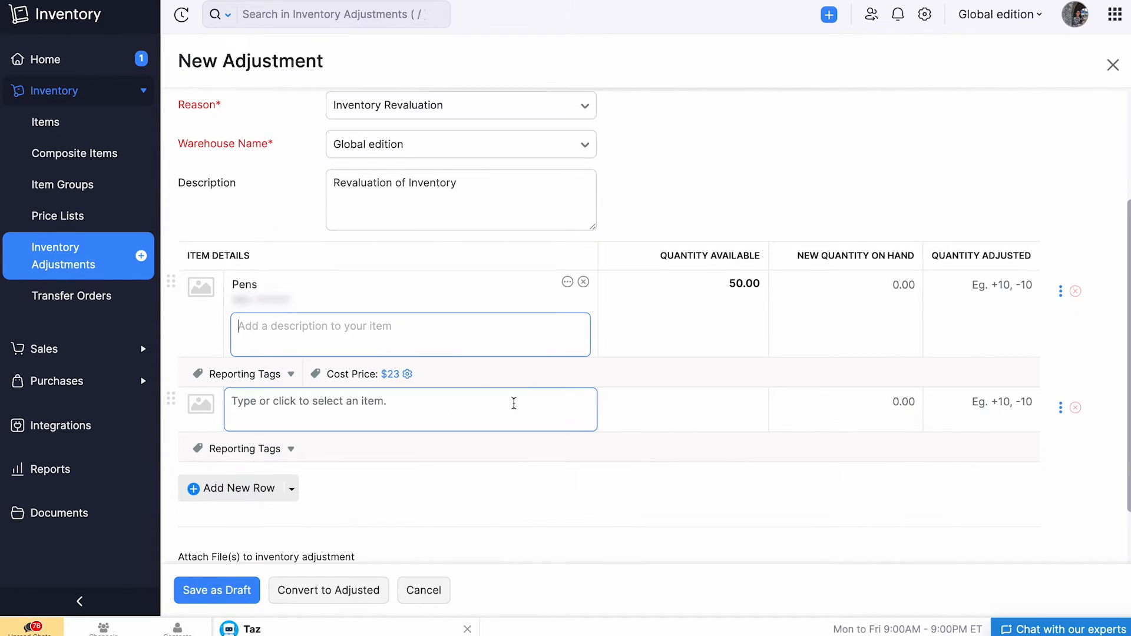
click(867, 284)
text(51)
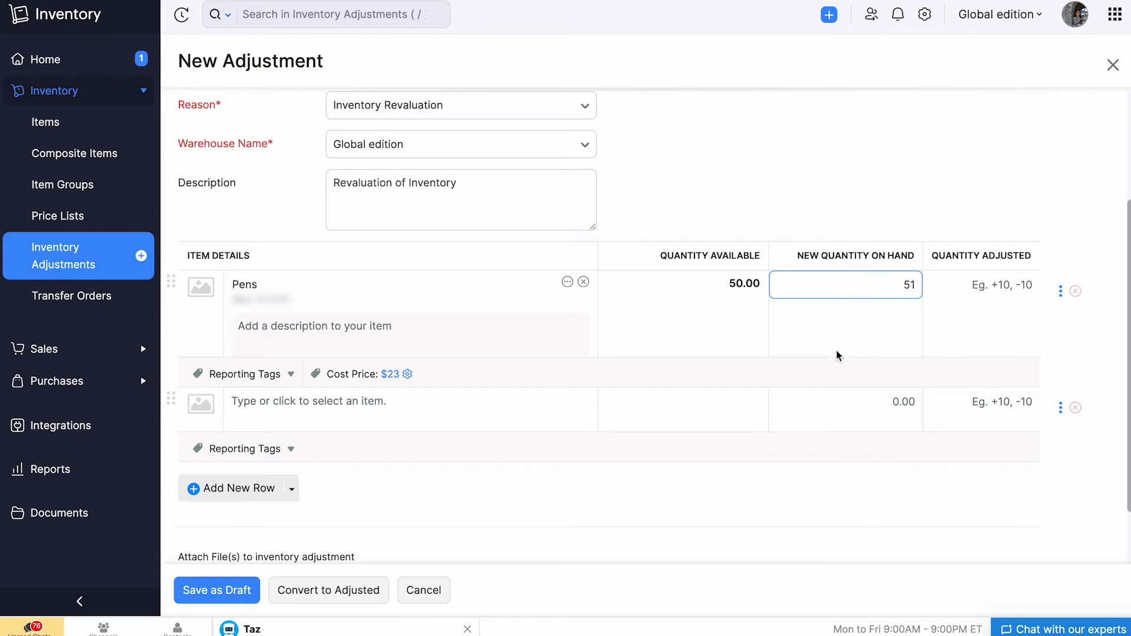
click(811, 378)
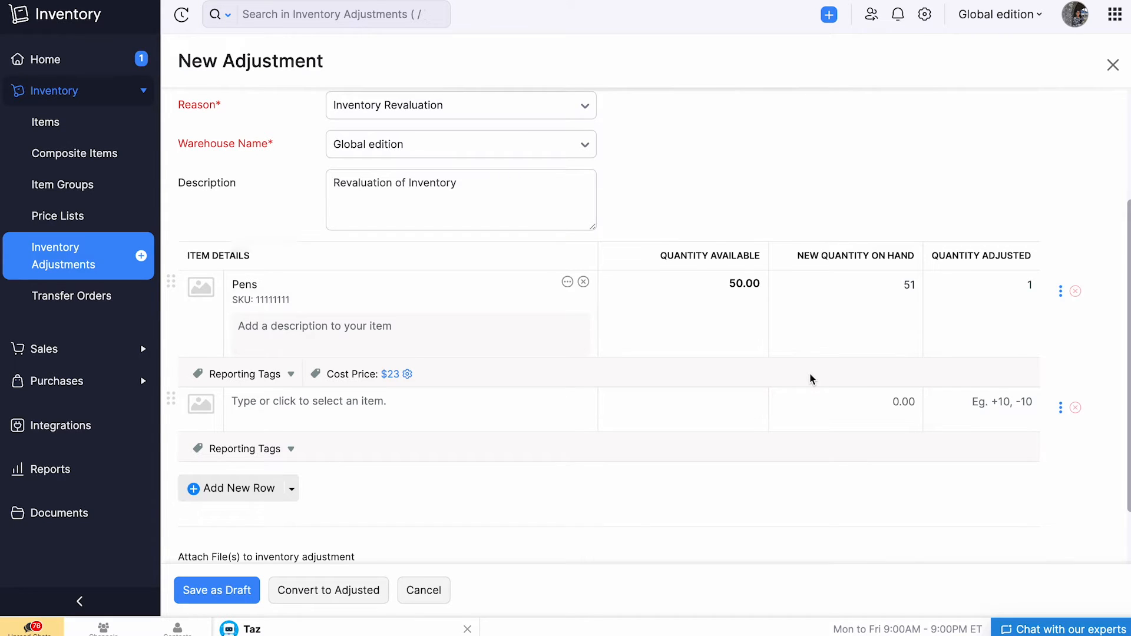
Update the cost price of the Pens item to $24.
scroll(810, 377, down, 1)
click(482, 351)
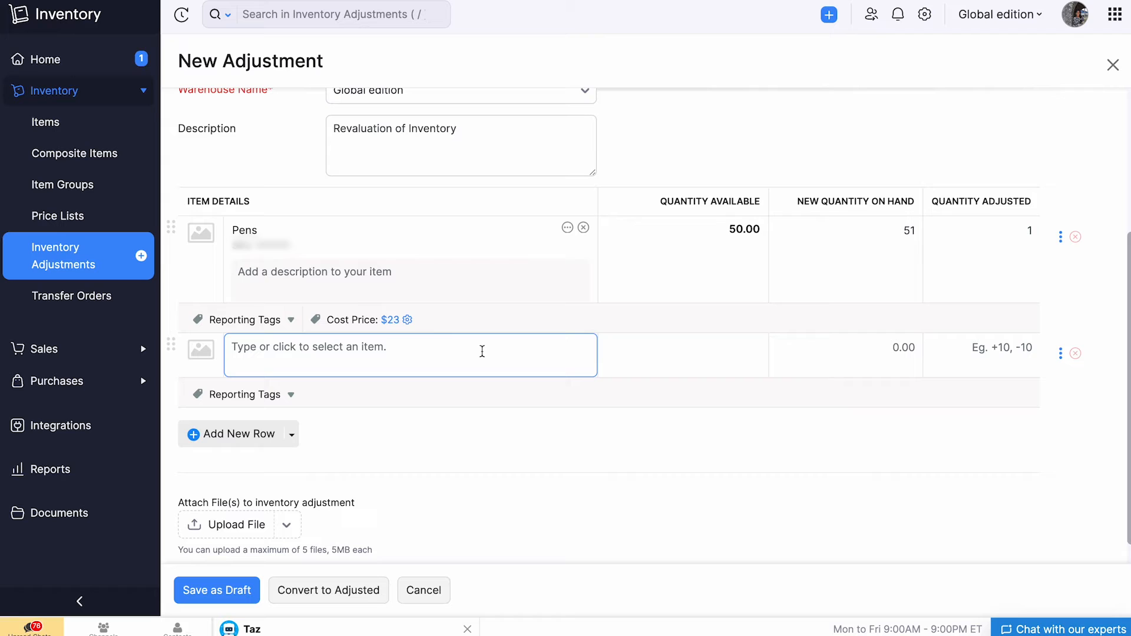
click(407, 321)
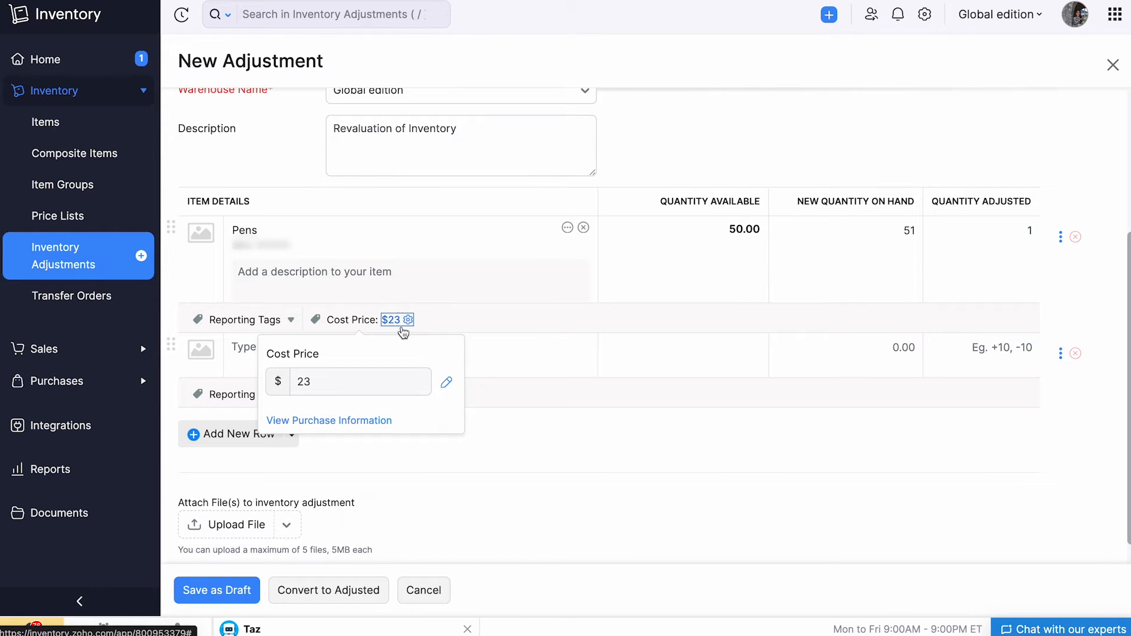
click(445, 382)
click(425, 384)
key(BackSpace)
text(4)
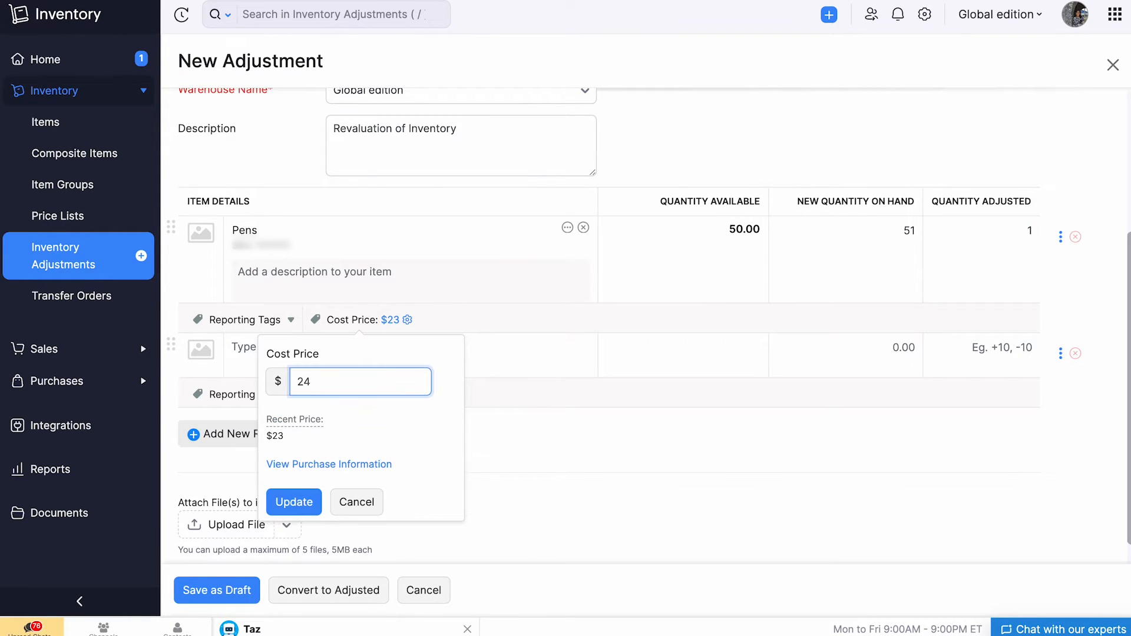
click(296, 504)
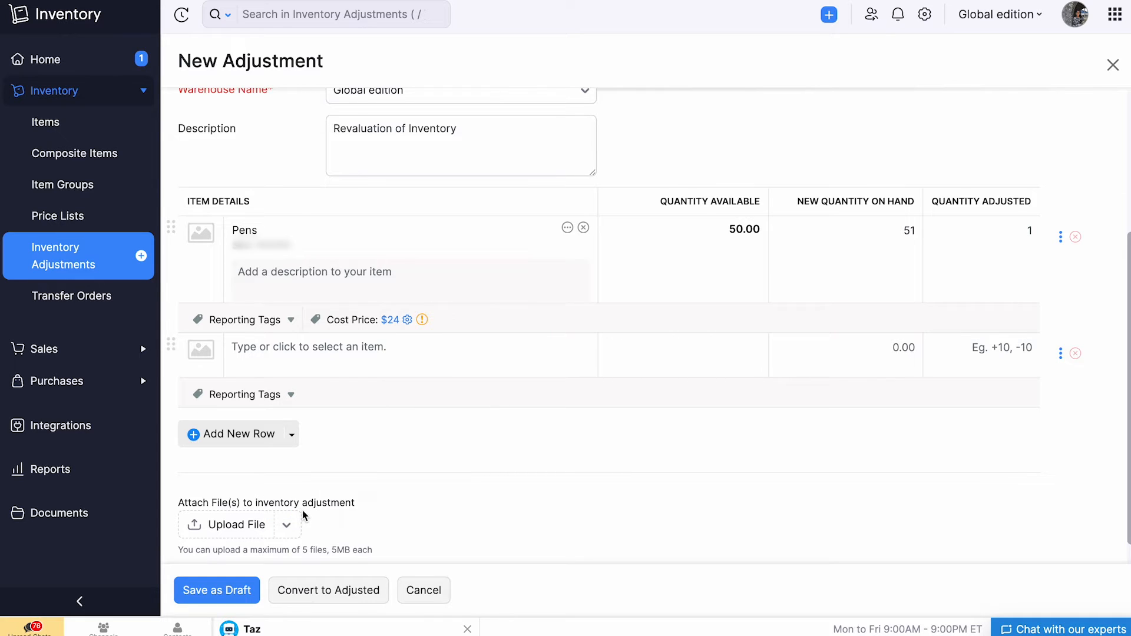
Convert the Pens adjustment to adjusted status and open the FIFO Cost Lot Tracking Report from the Inventory Adjustments list.
click(361, 597)
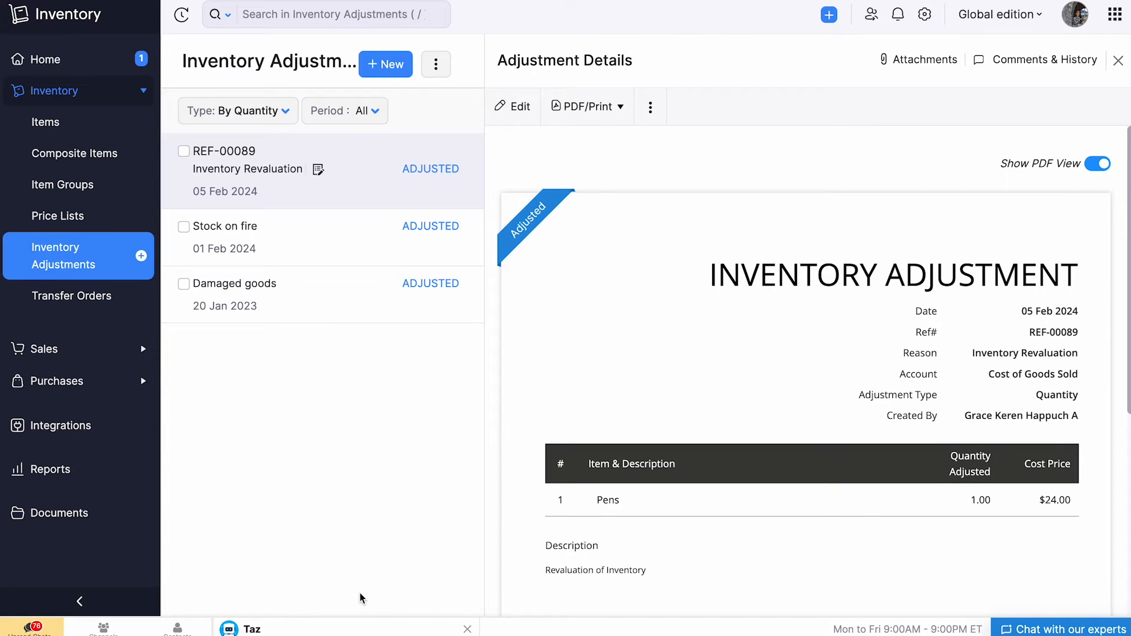
click(104, 261)
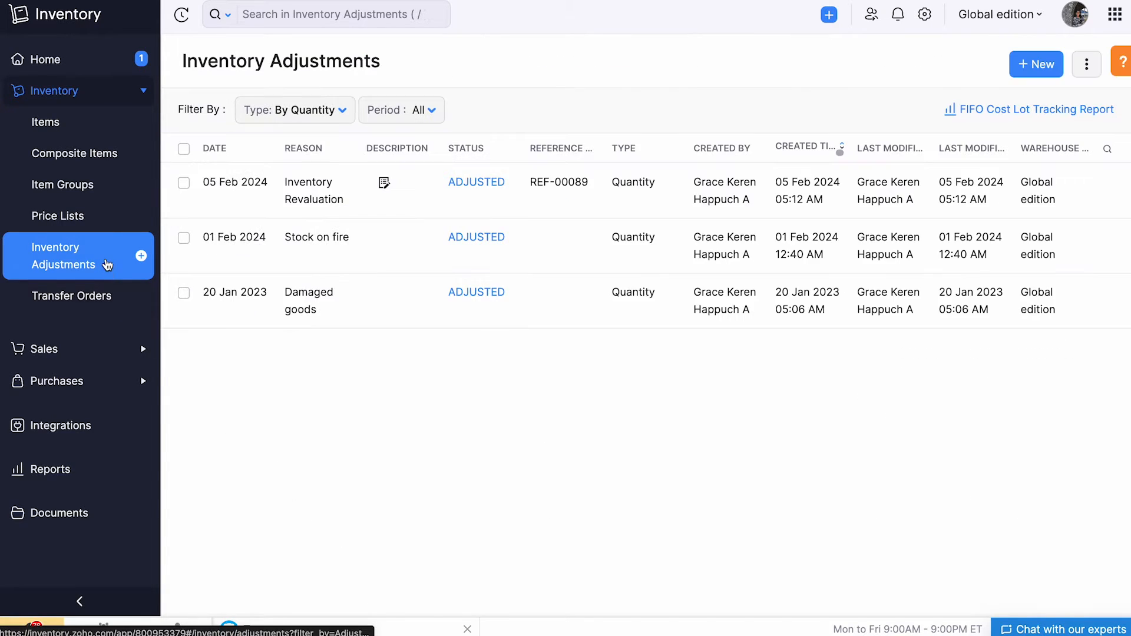
click(972, 115)
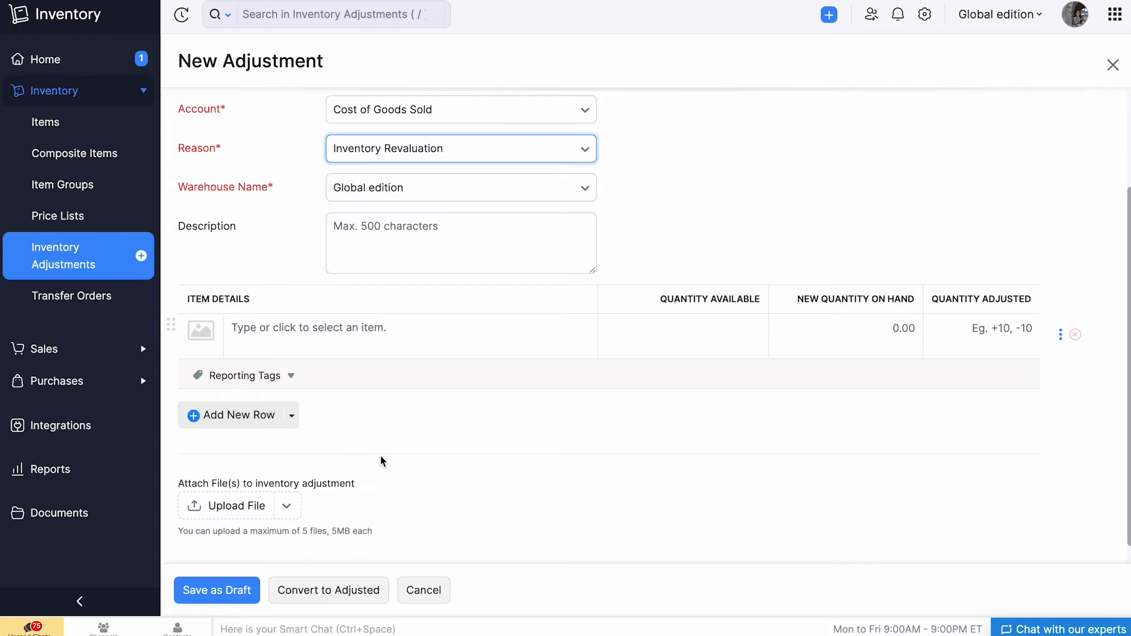
Find "zeb" to add the Zebronics Speaker to the new adjustment and set its new quantity on hand to 2.
click(344, 329)
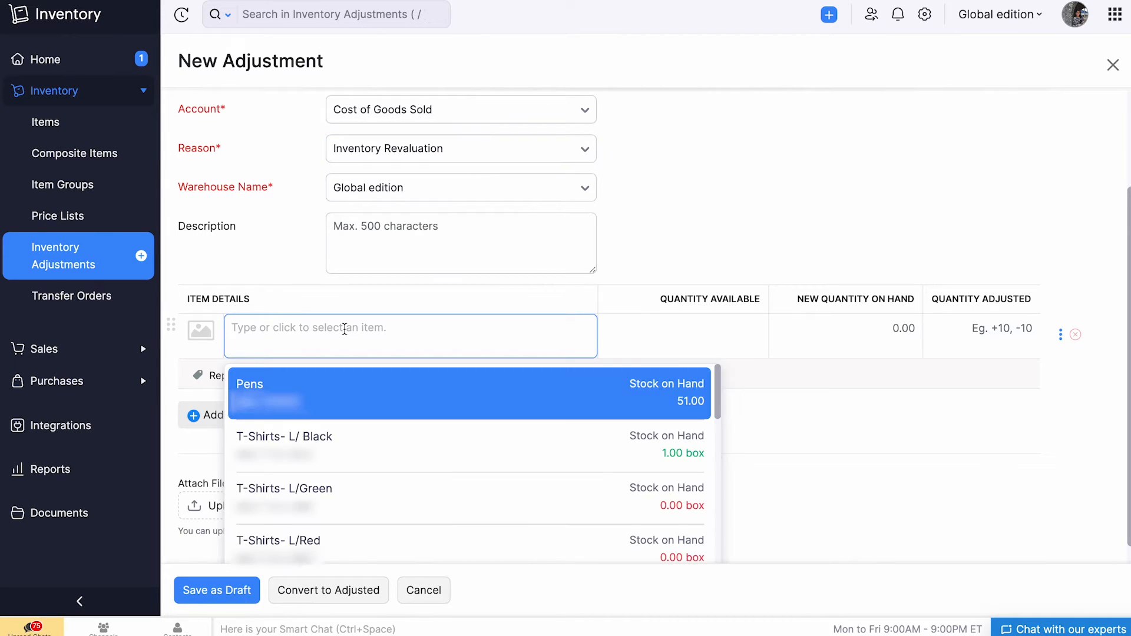
text(zeb)
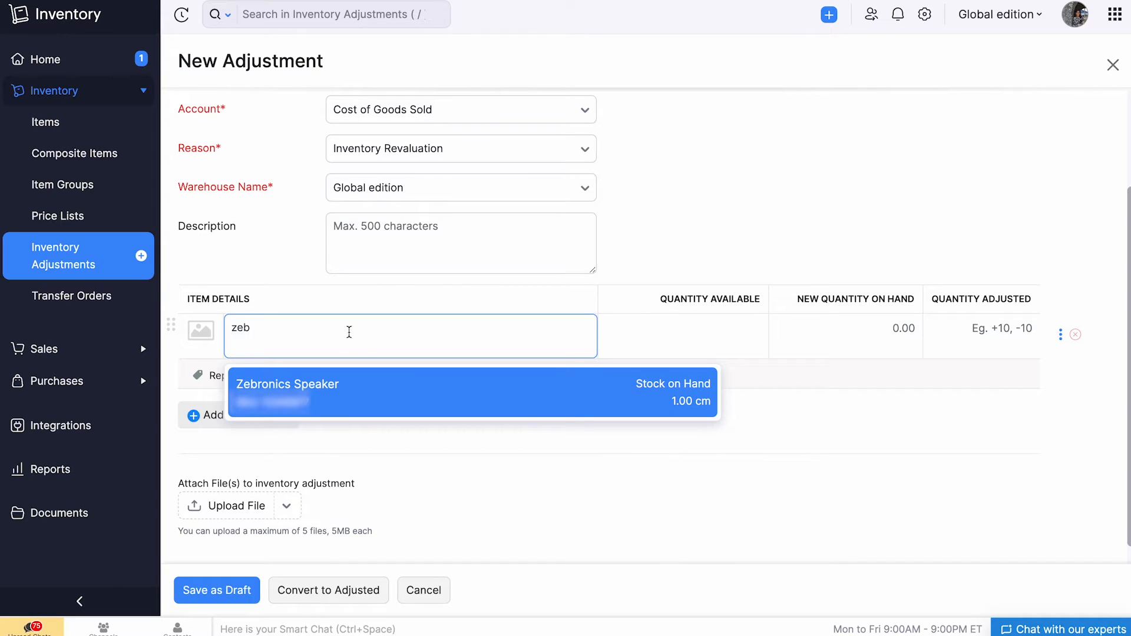
click(422, 388)
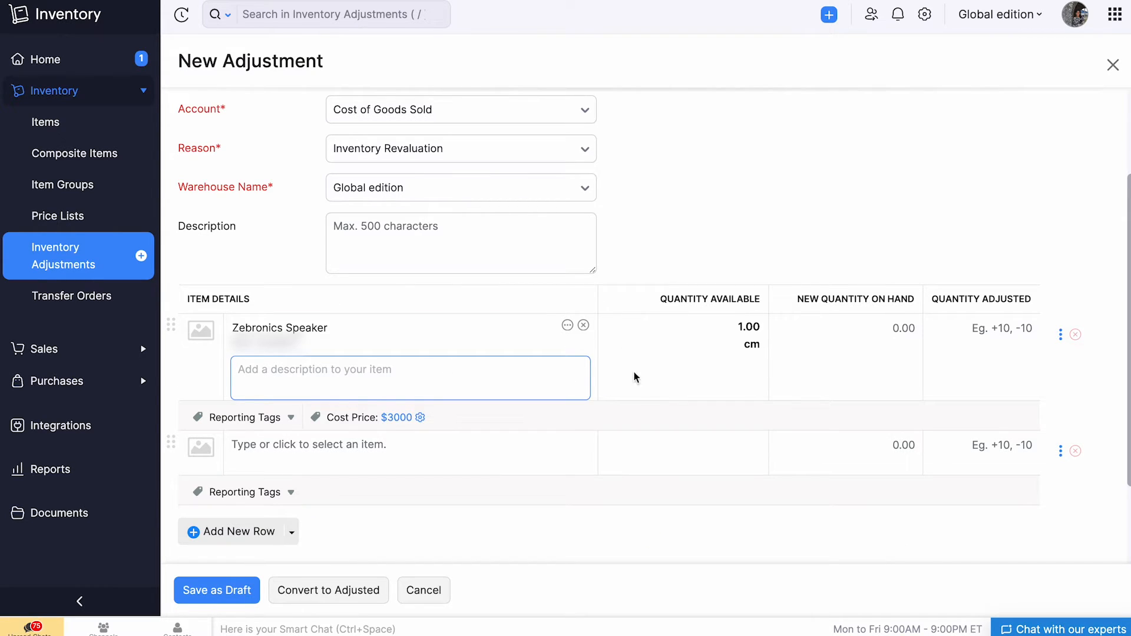
click(877, 325)
text(2)
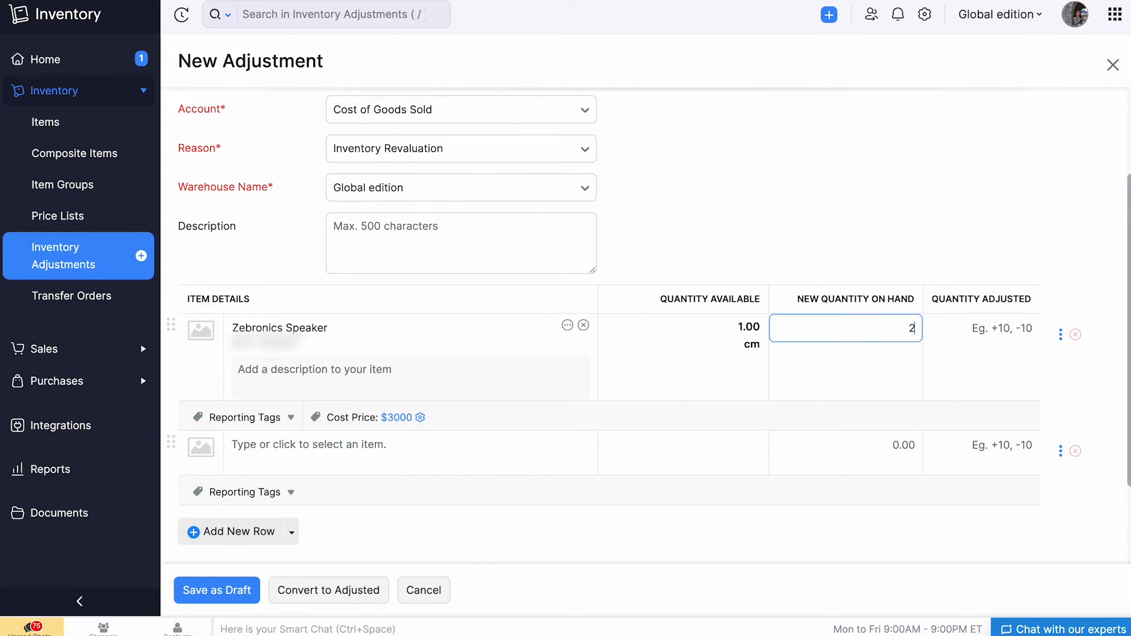
click(977, 334)
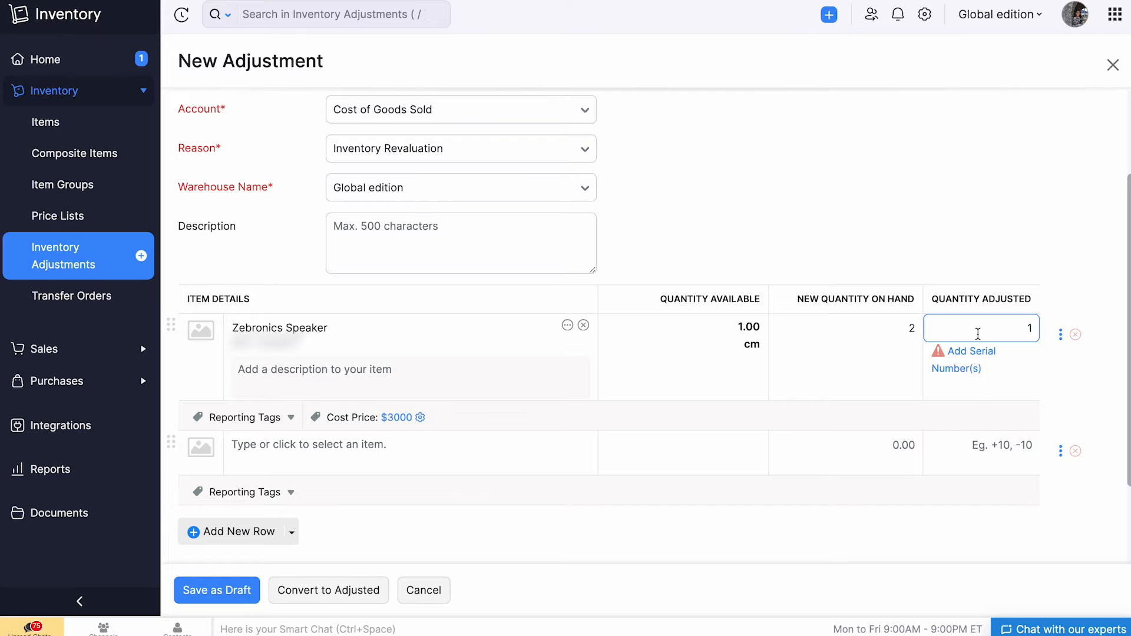
Add and save the serial number 3500 for the Zebronics Speaker's adjusted quantity.
click(955, 367)
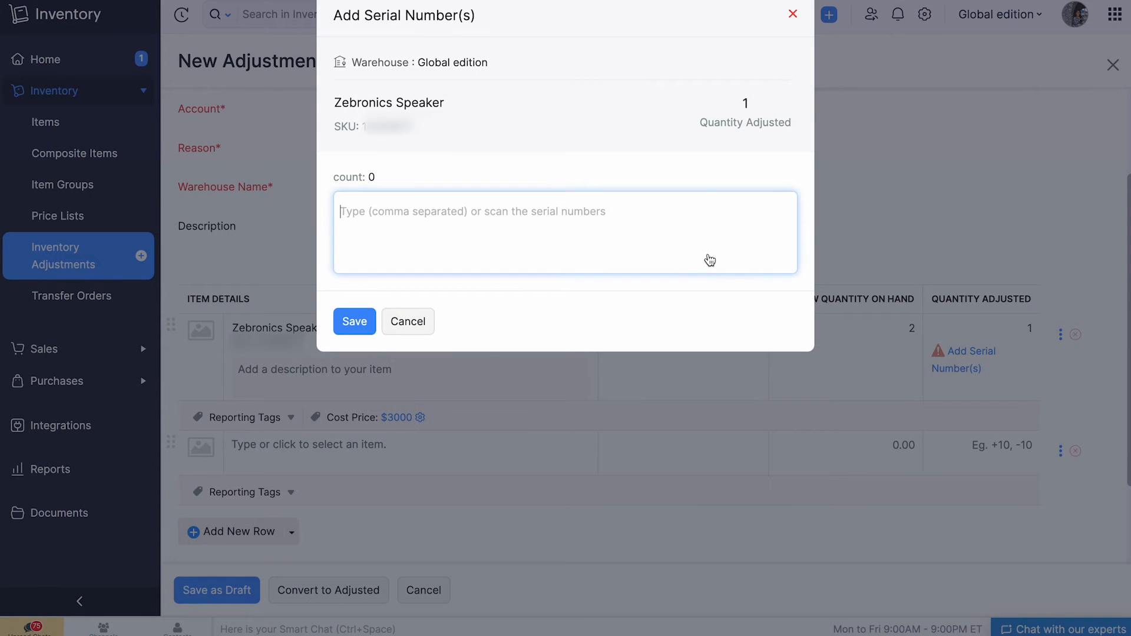
text(3500)
key(Return)
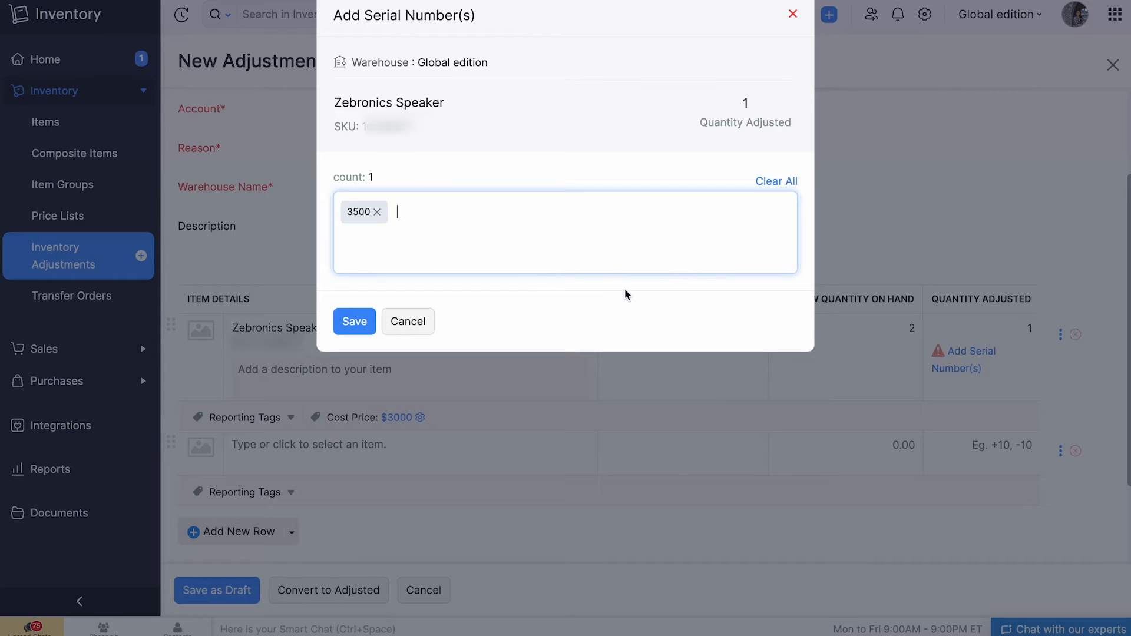
click(354, 321)
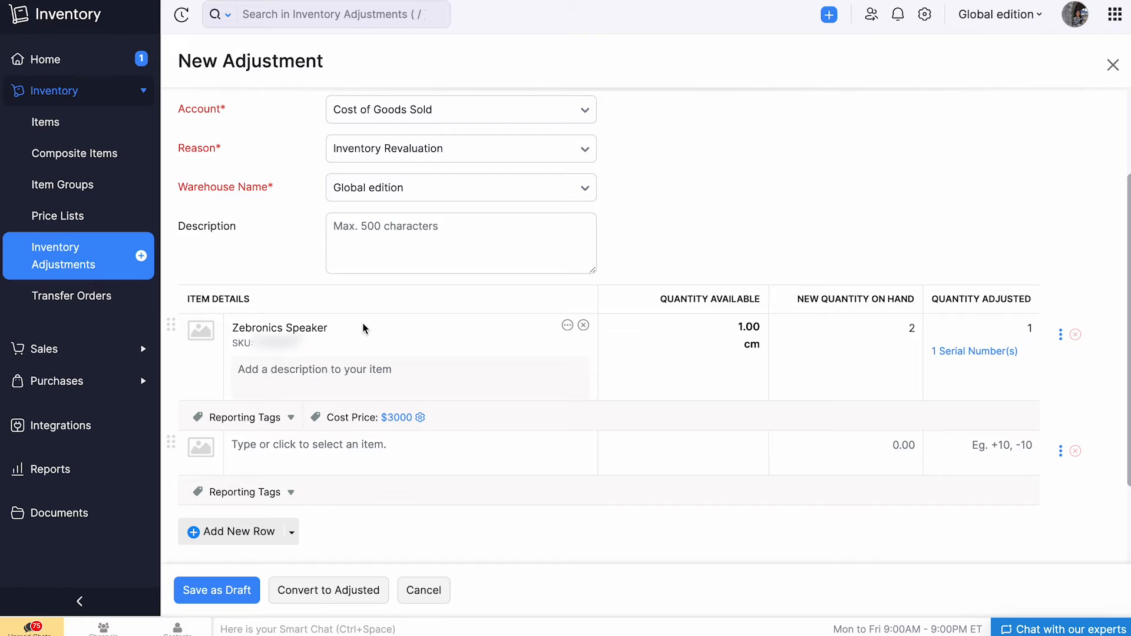
Check the Zebronics Speaker's cost price and convert the adjustment to adjusted status.
click(415, 418)
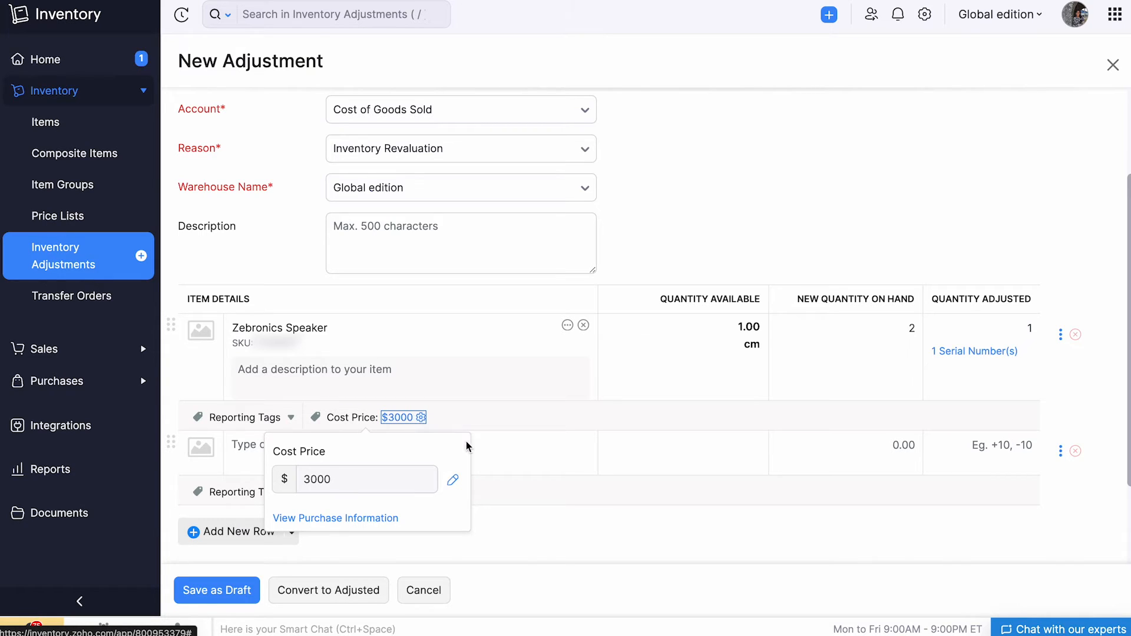
click(550, 497)
scroll(550, 497, down, 1)
click(362, 593)
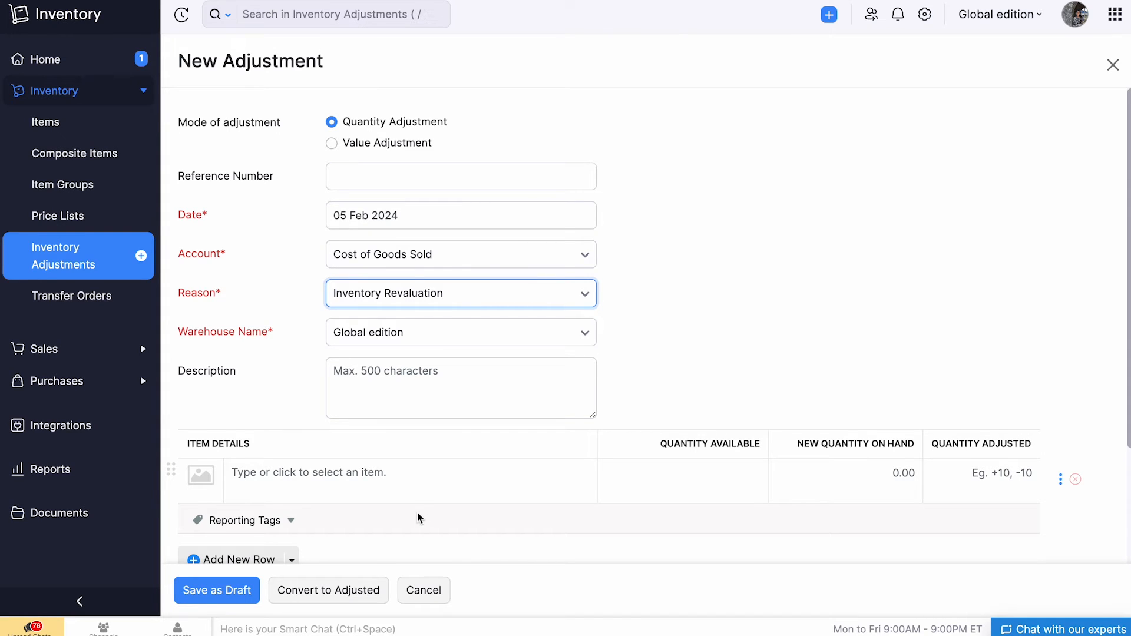
Add the T-Shirts item to the next new adjustment and set its new quantity on hand to 4.
click(412, 486)
click(398, 486)
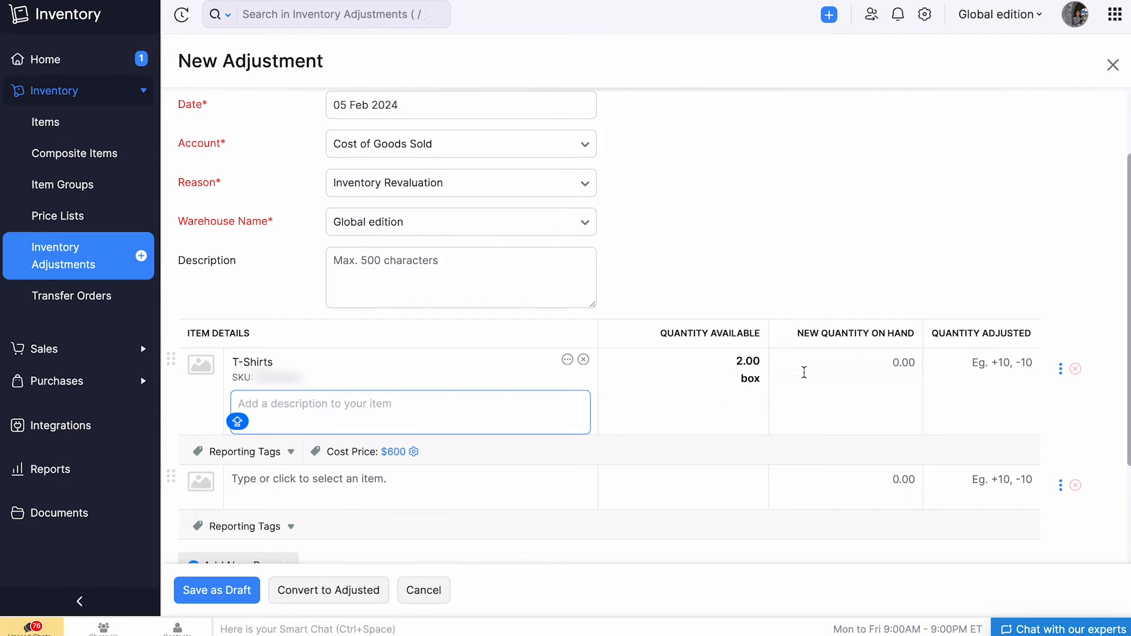
click(860, 362)
text(4)
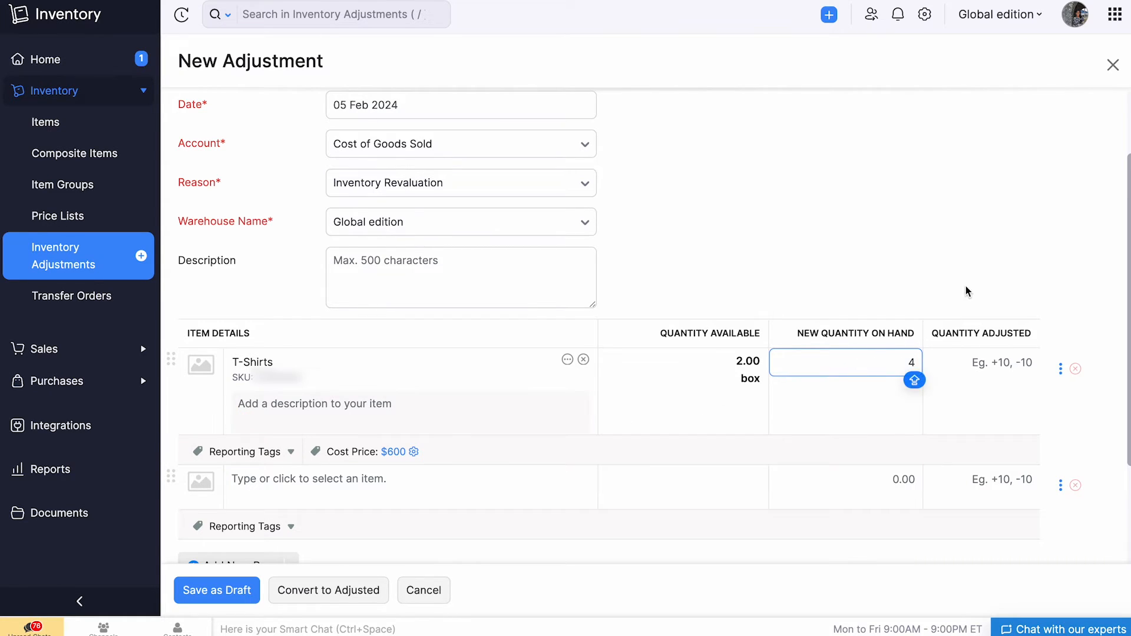
click(968, 292)
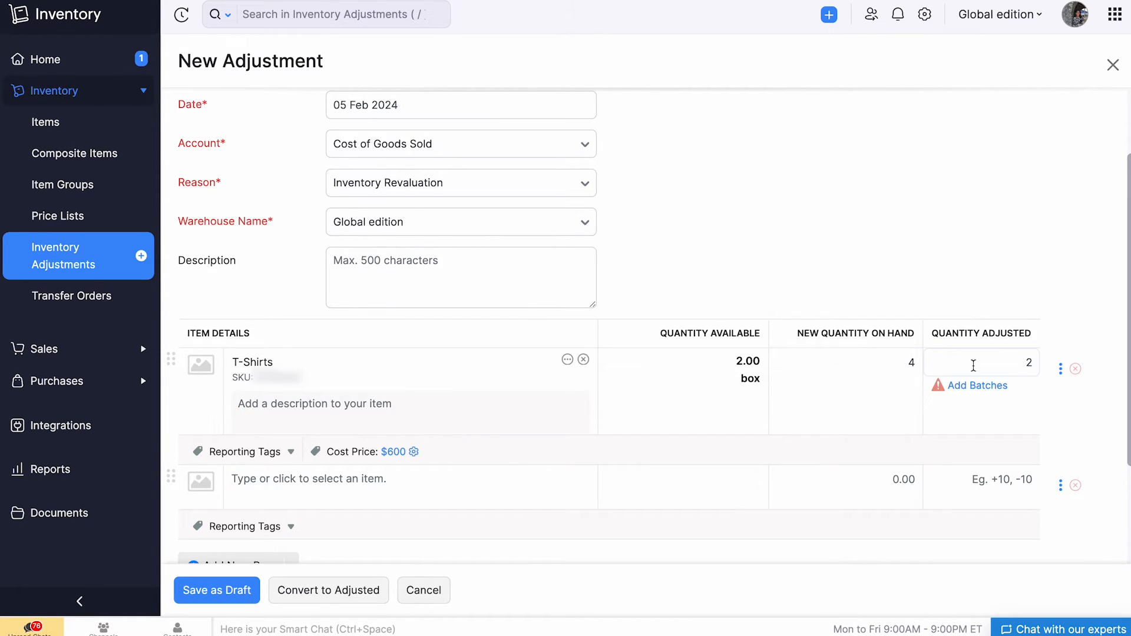
Save batch reference B0034 for the T-Shirts' adjusted quantity of 2 and convert the adjustment to adjusted status.
click(979, 386)
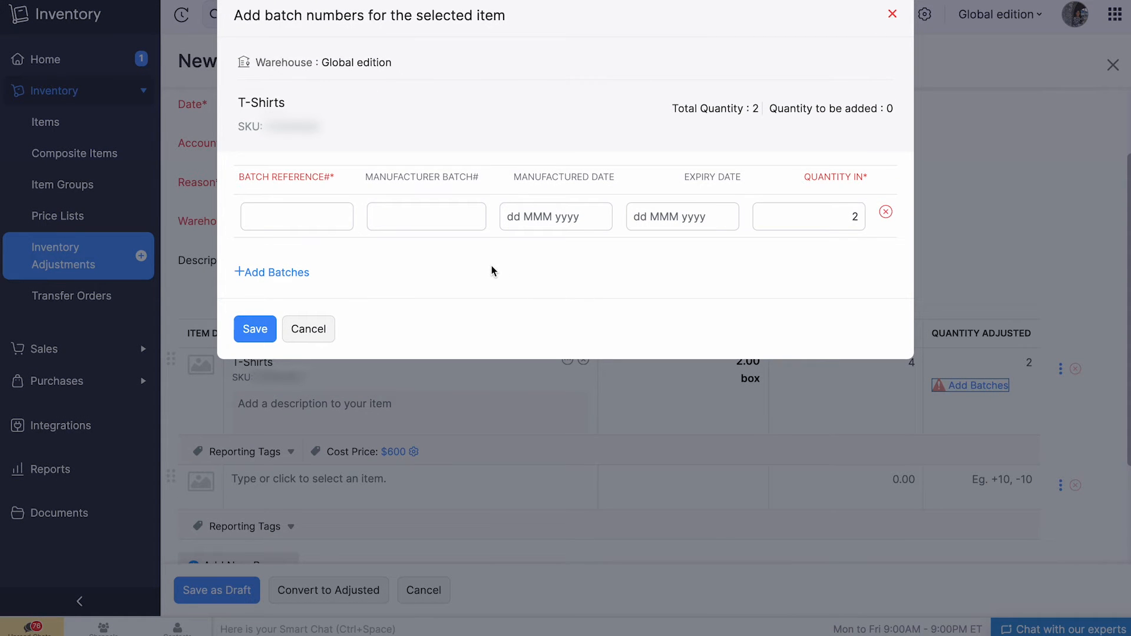
click(332, 217)
key(Caps_Lock)
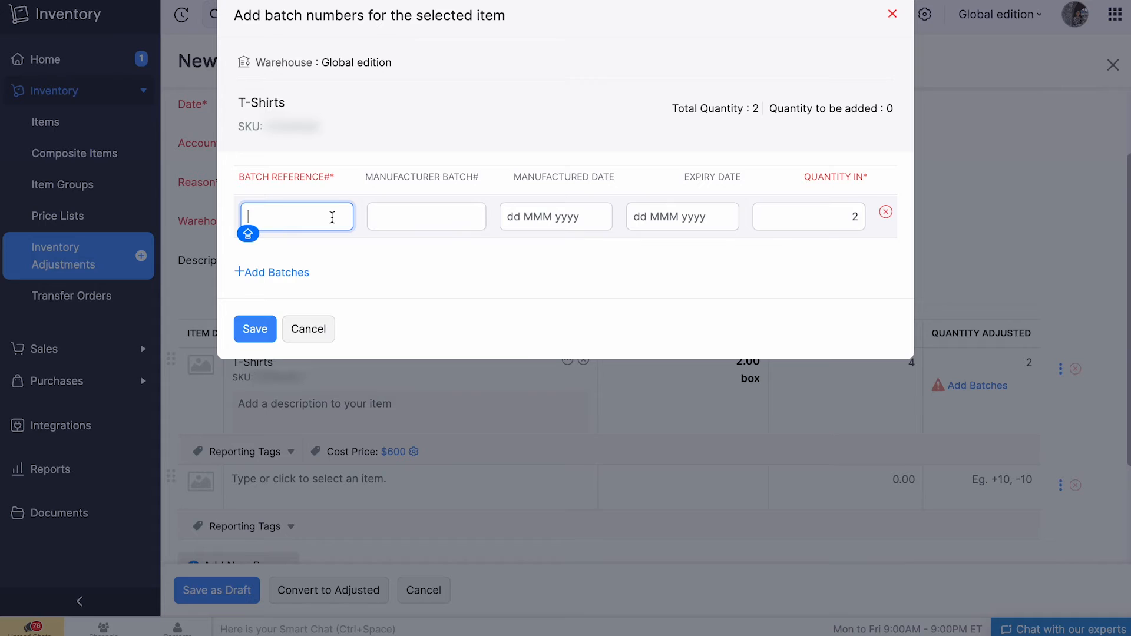
text(B0034)
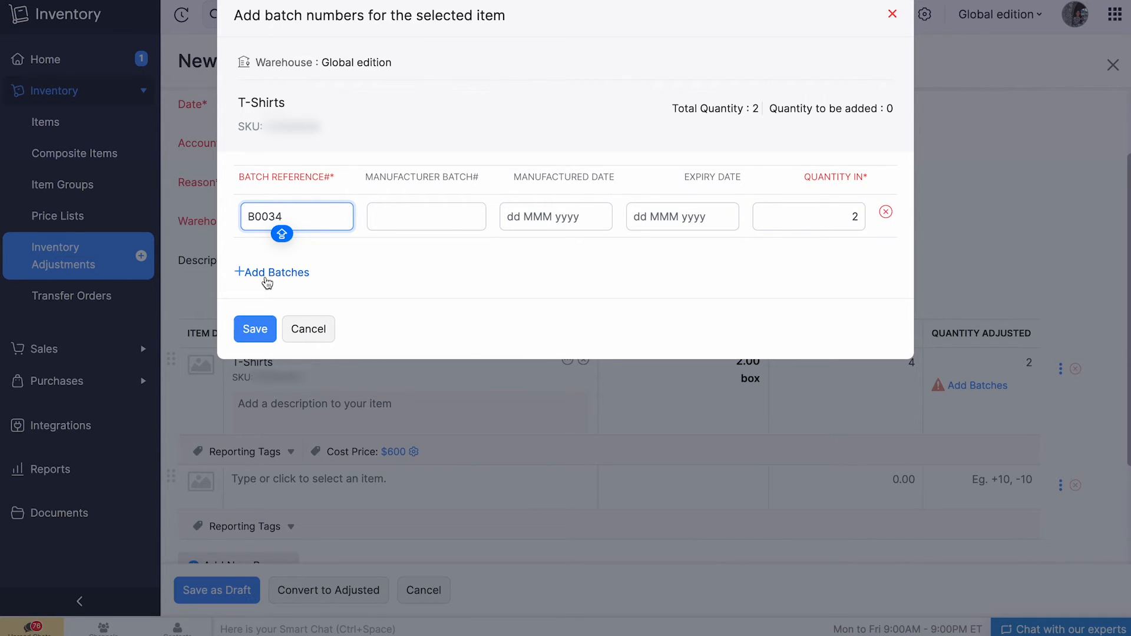
click(258, 333)
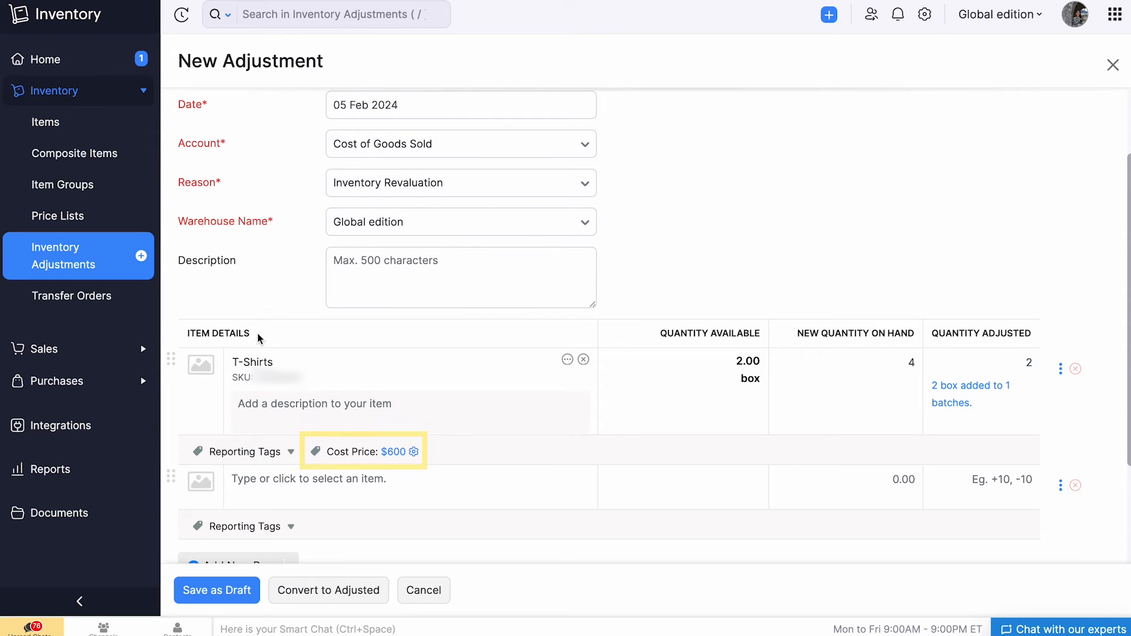
scroll(259, 336, down, 2)
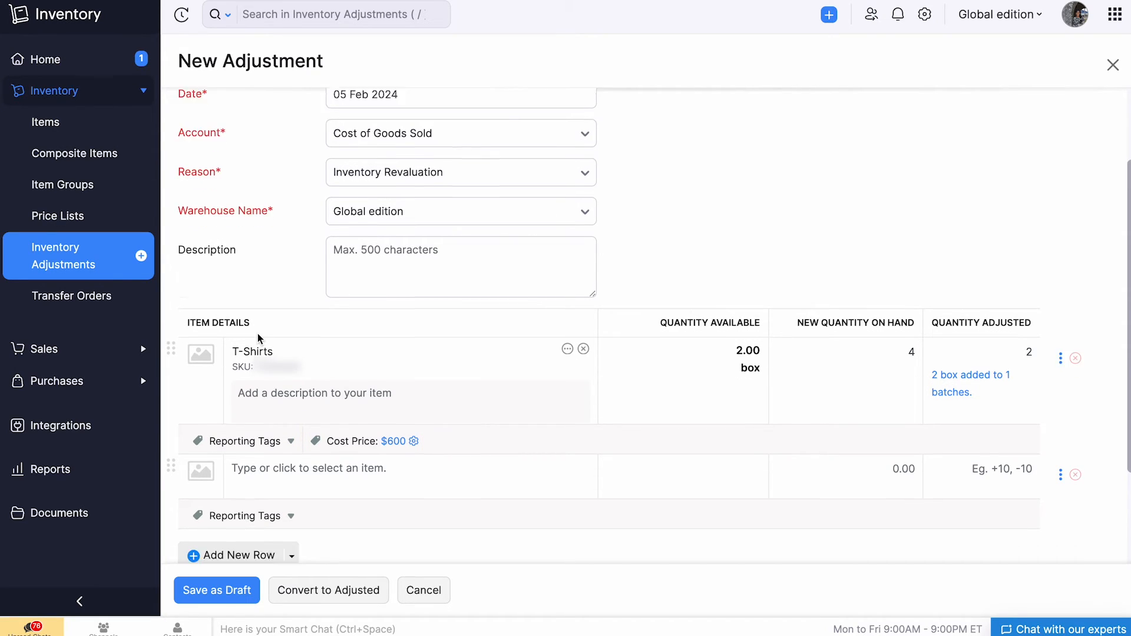
click(329, 590)
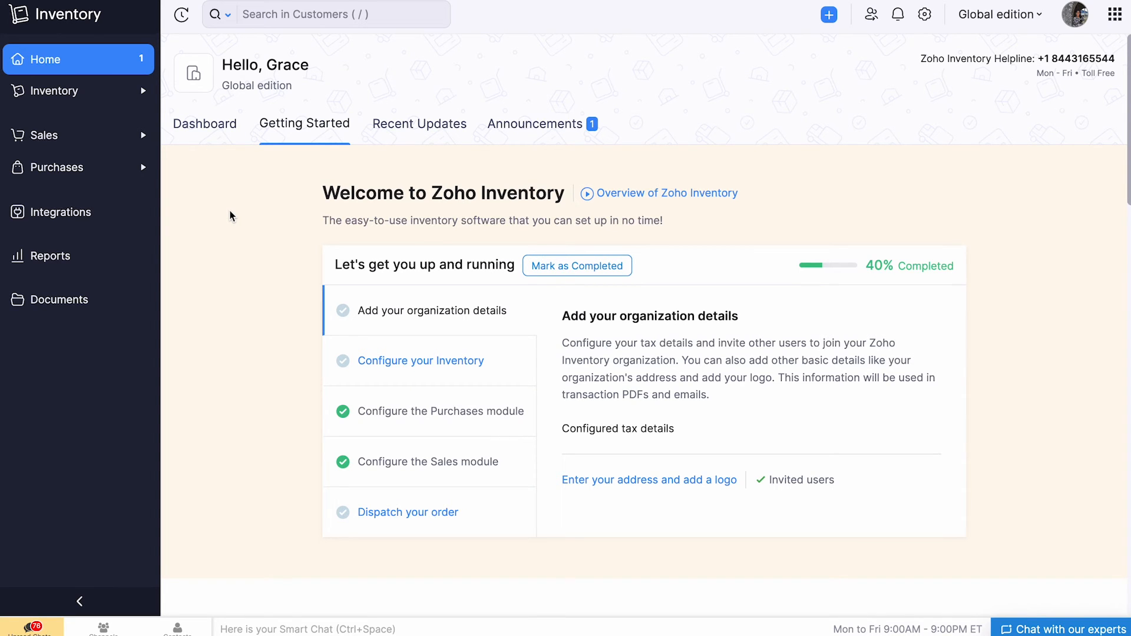
Create a new inventory adjustment in Value Adjustment mode with the reference number REF-0097.
click(117, 93)
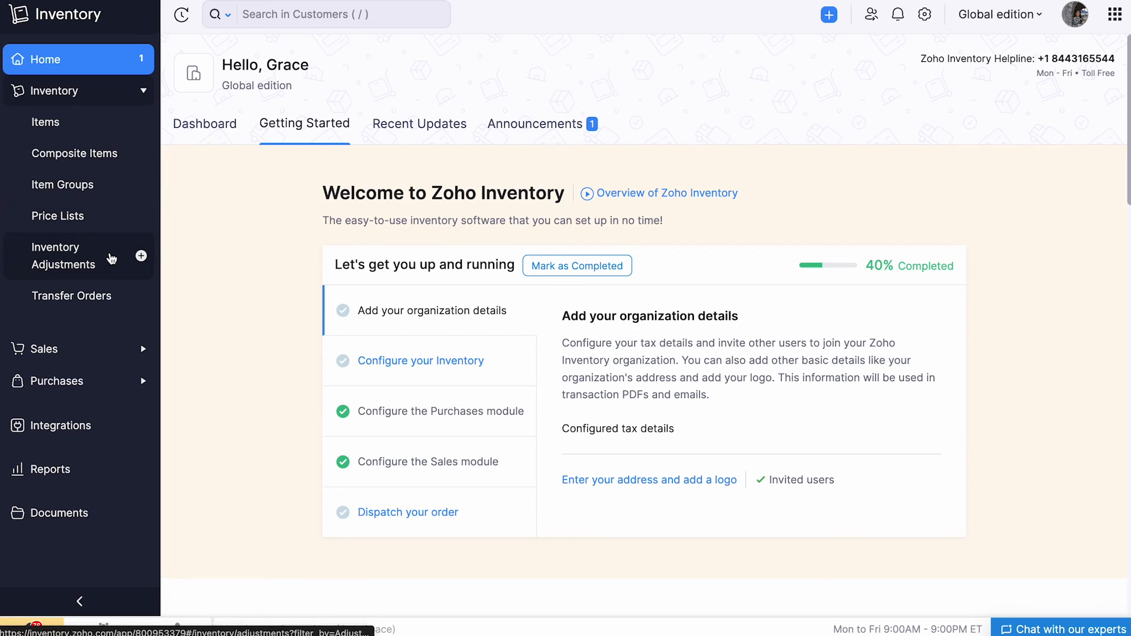
click(126, 268)
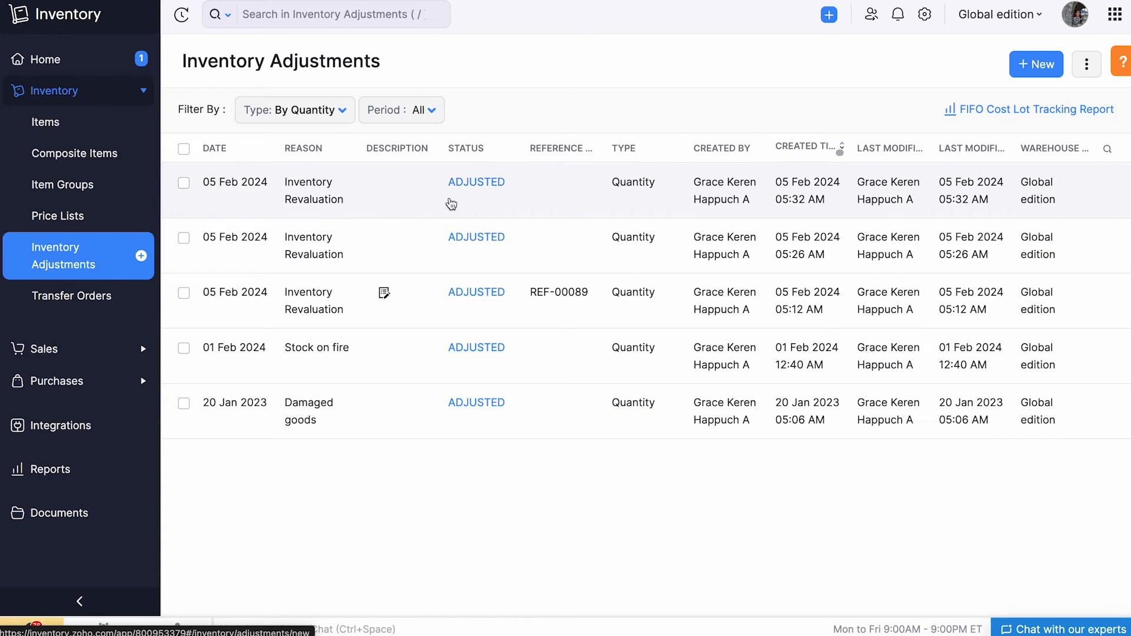
click(1025, 74)
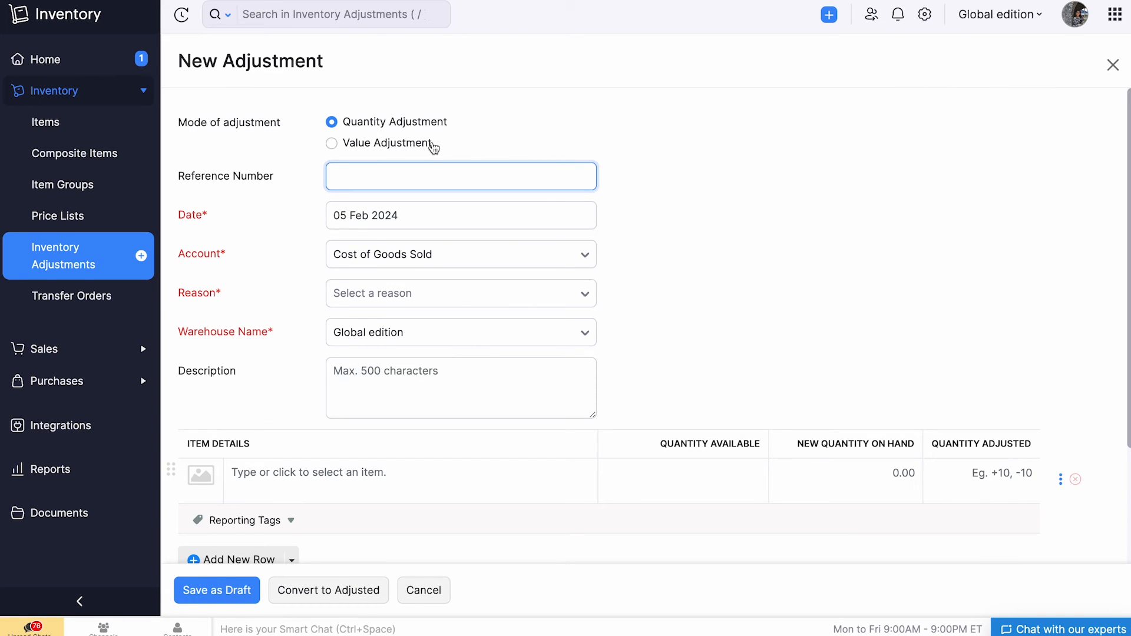
click(431, 145)
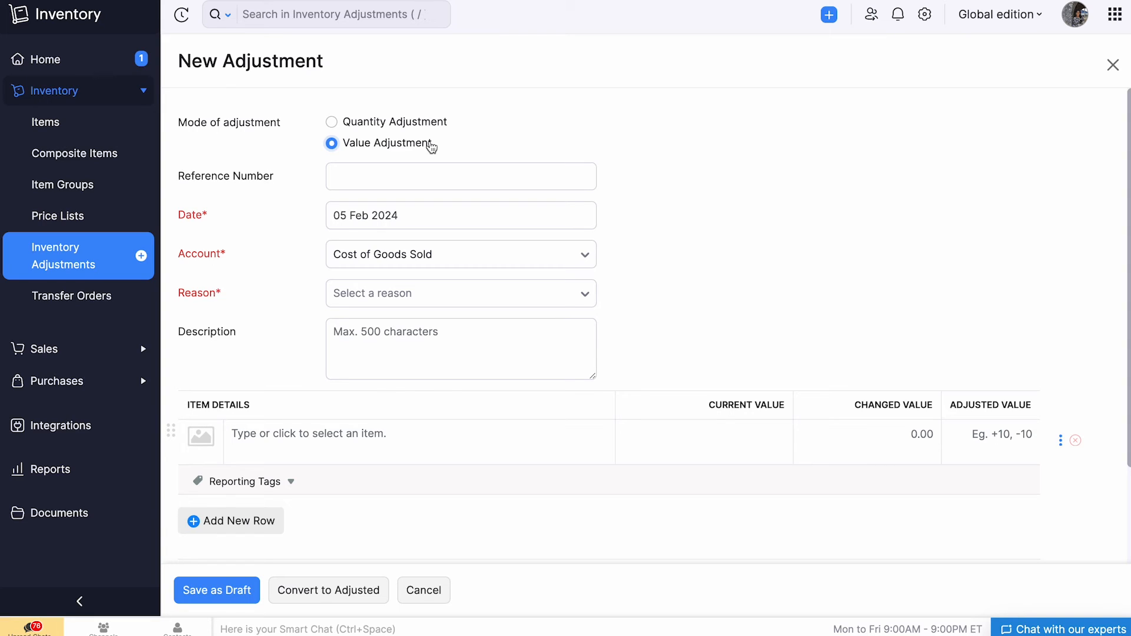
click(450, 170)
text(REF-0097)
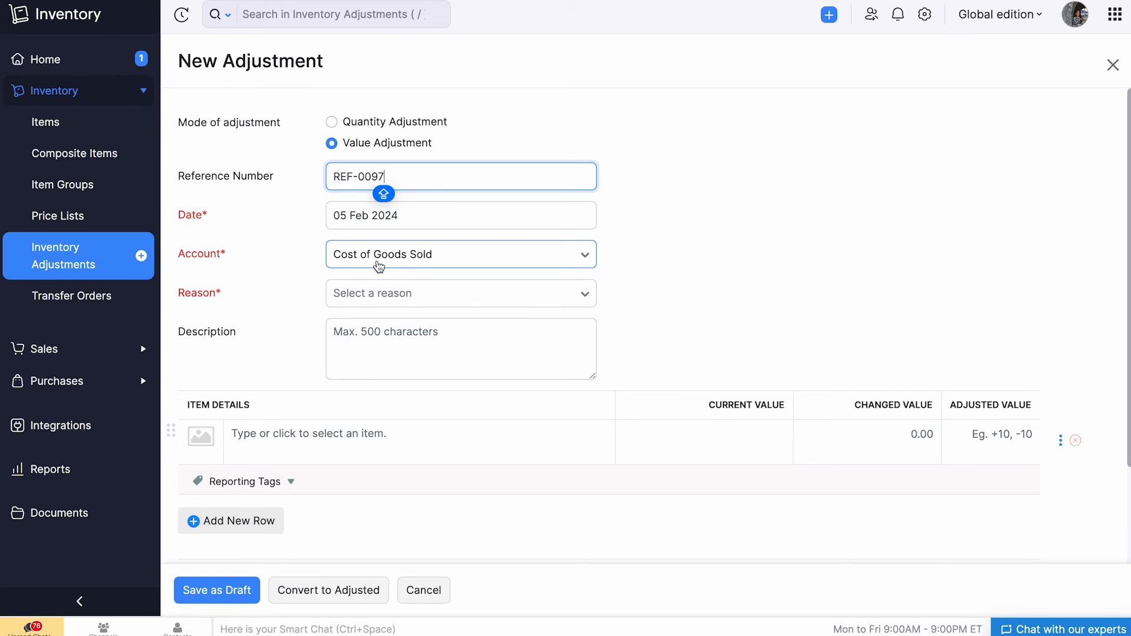
Set the value adjustment's account to Cost of Goods Sold and its reason to Stocktaking results.
click(377, 265)
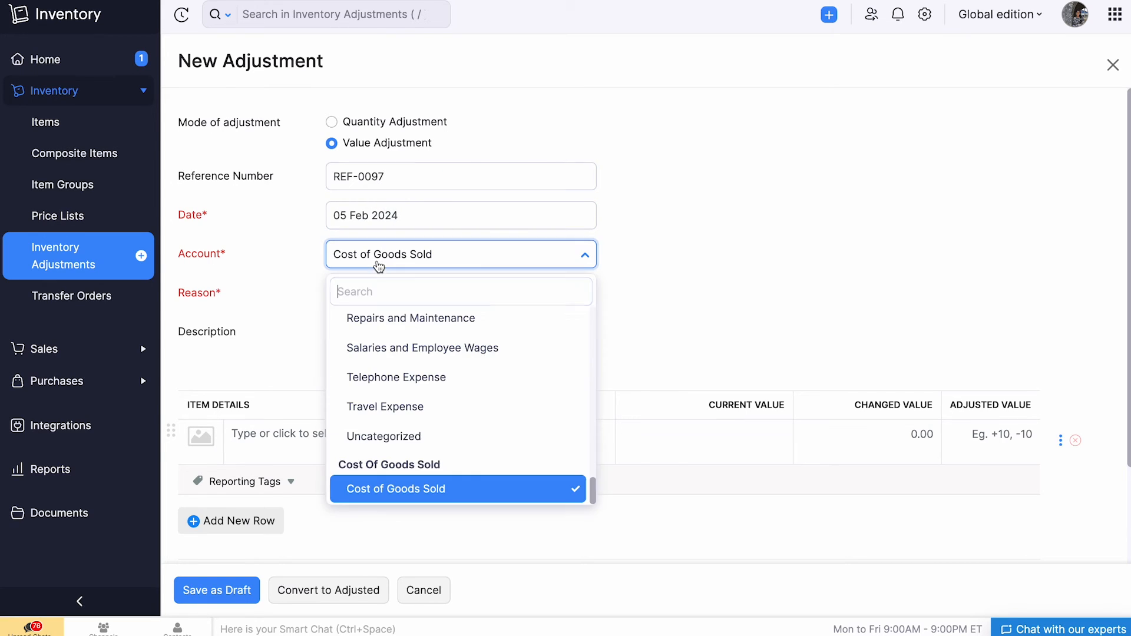
click(468, 483)
click(412, 297)
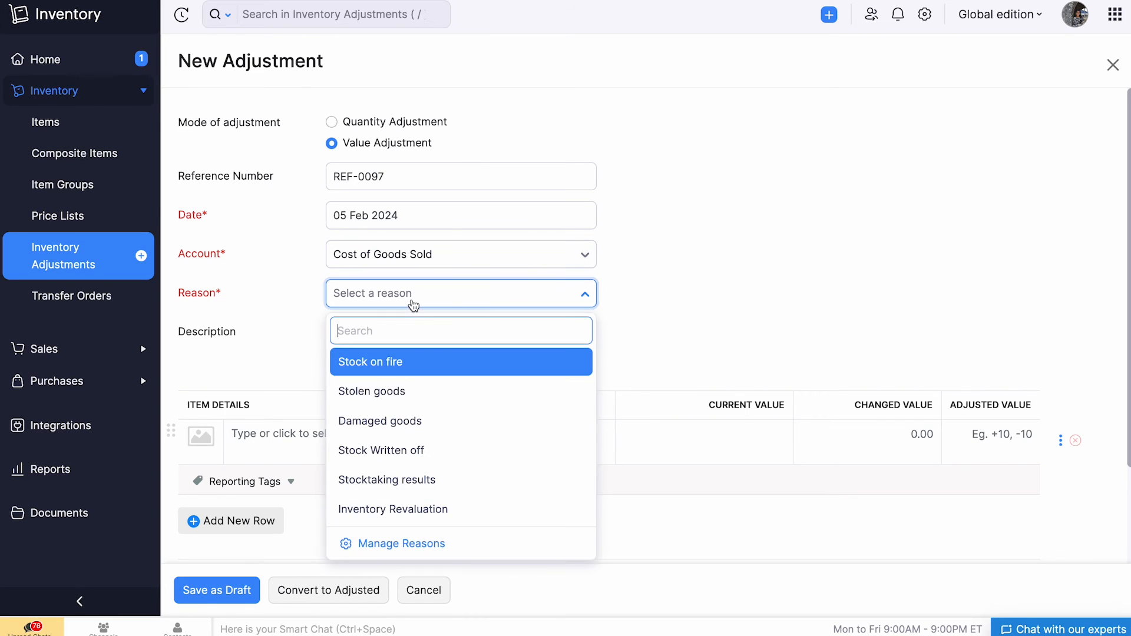
click(439, 426)
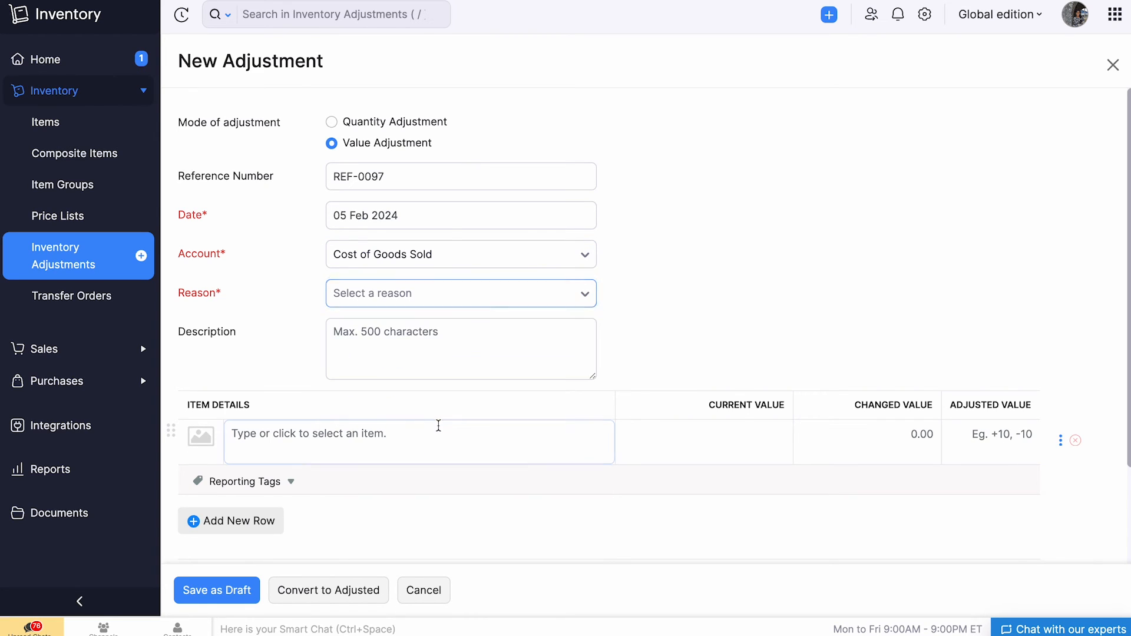
click(470, 301)
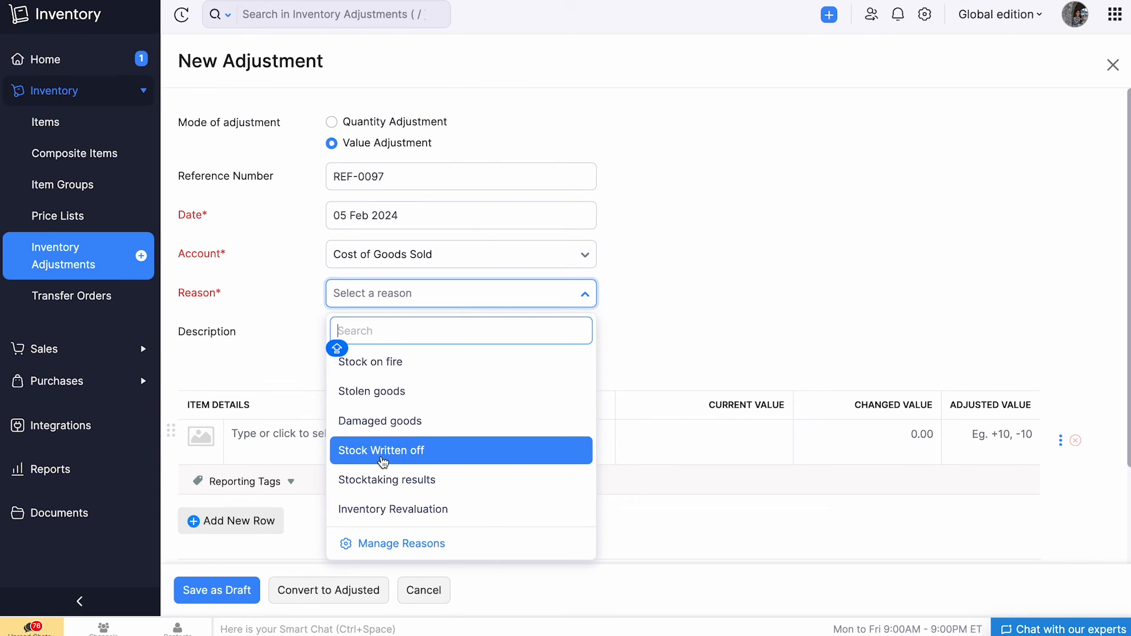
click(365, 492)
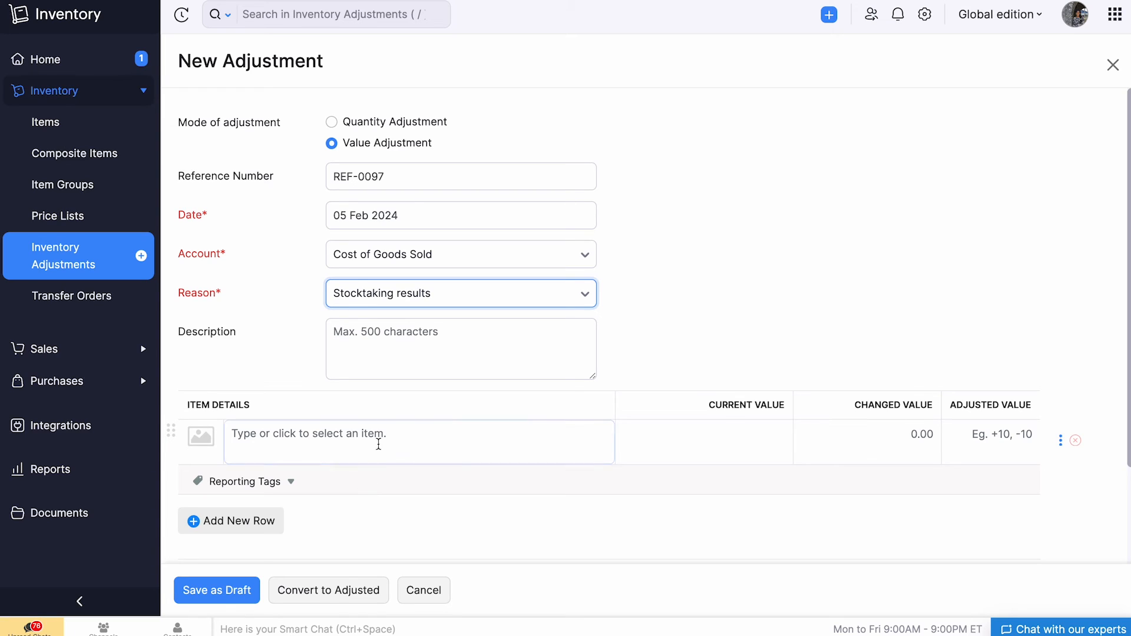
click(413, 364)
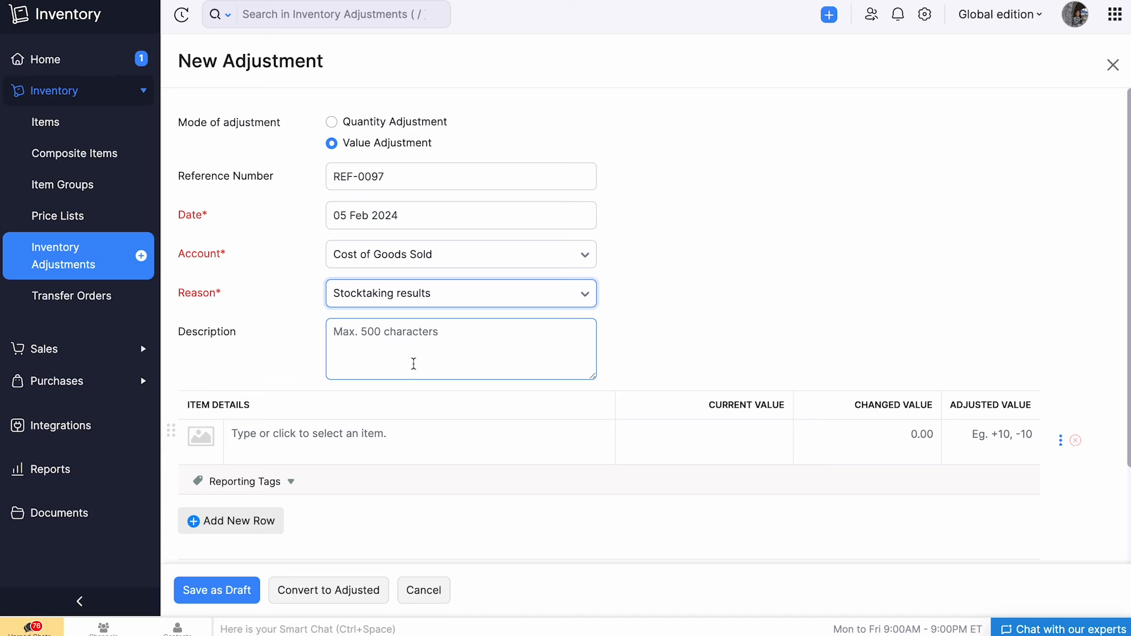
Add T-Shirts- L/ Black with a changed value of 550 and convert the value adjustment to adjusted status.
click(317, 442)
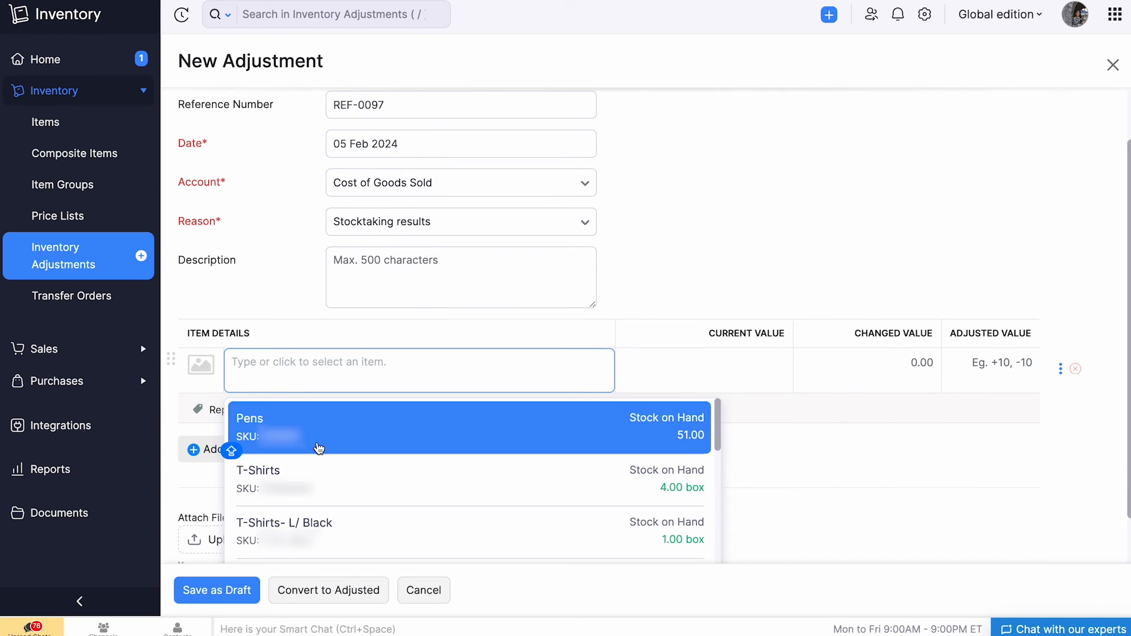
click(420, 538)
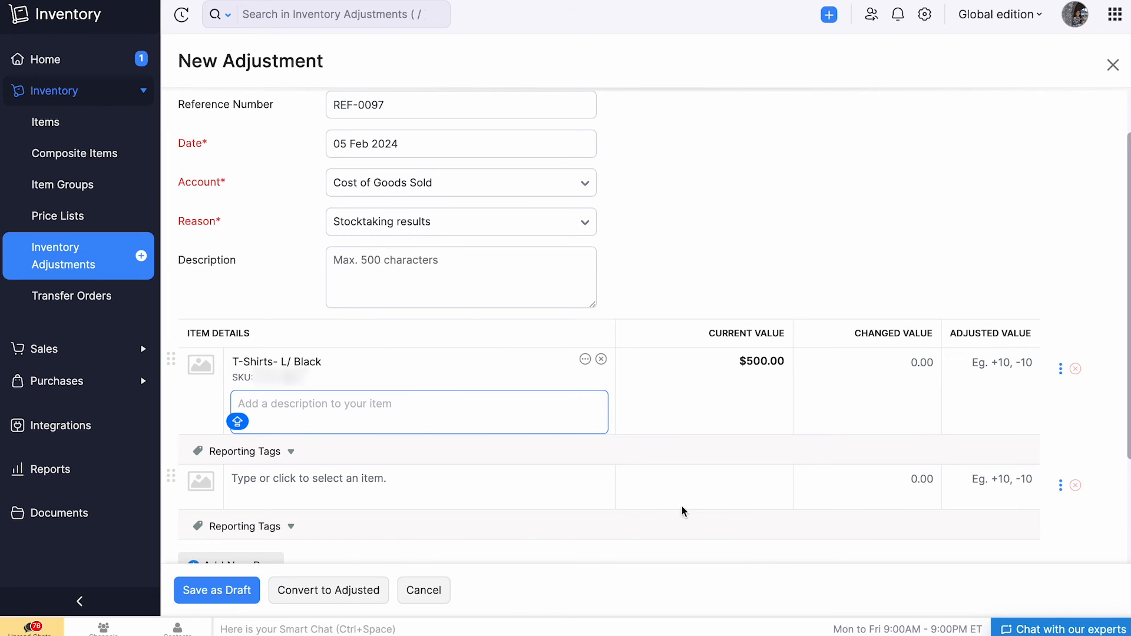
click(909, 372)
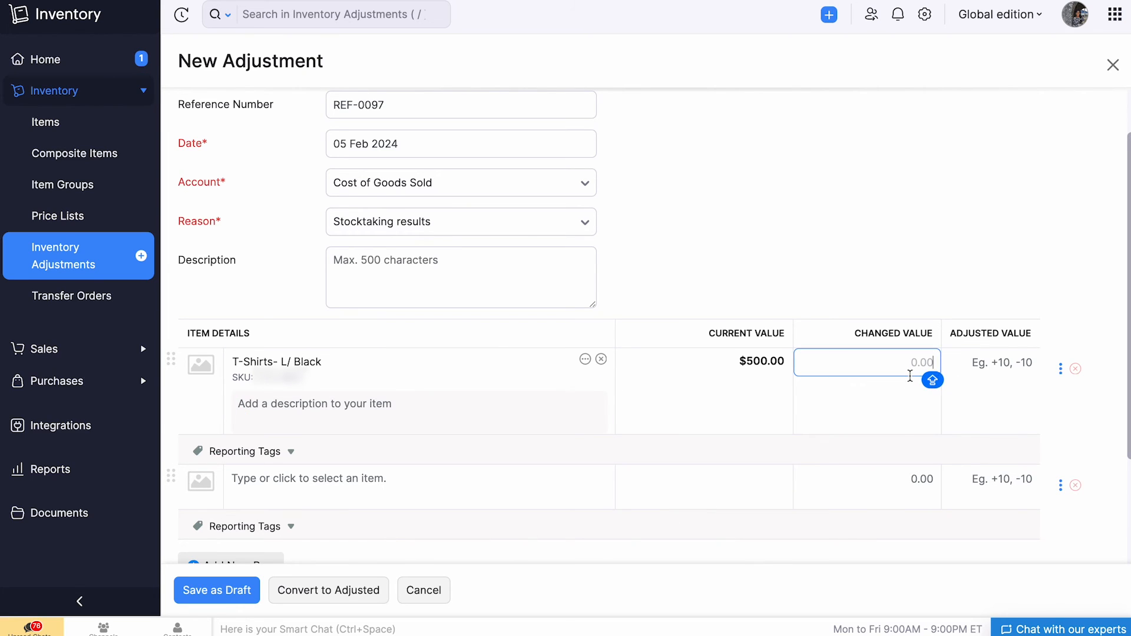
text(550)
click(1012, 290)
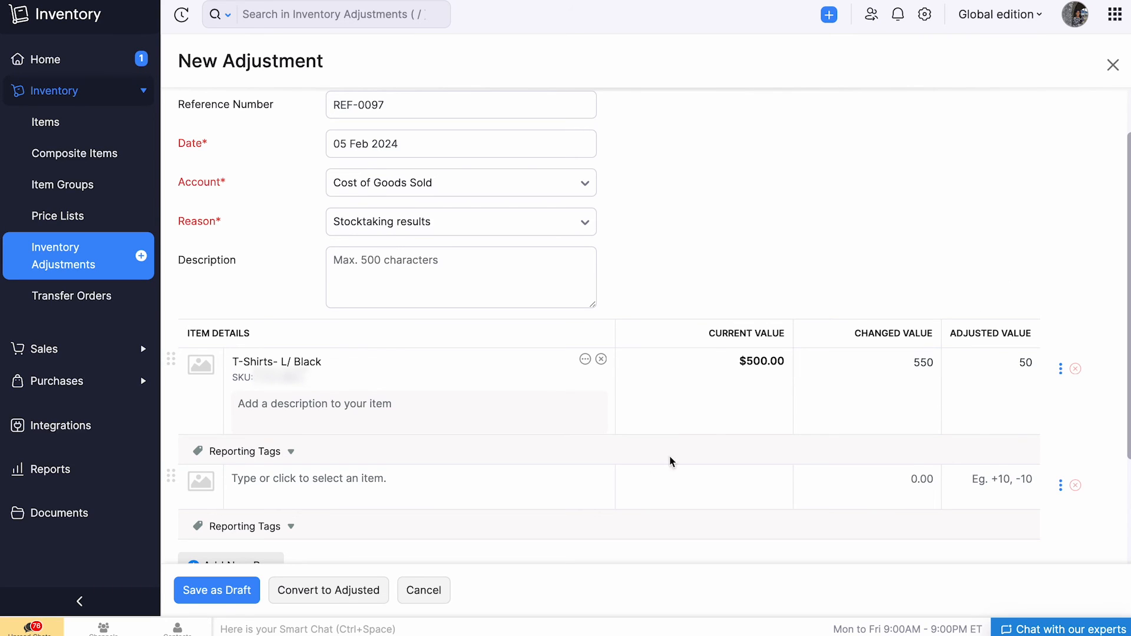
click(375, 593)
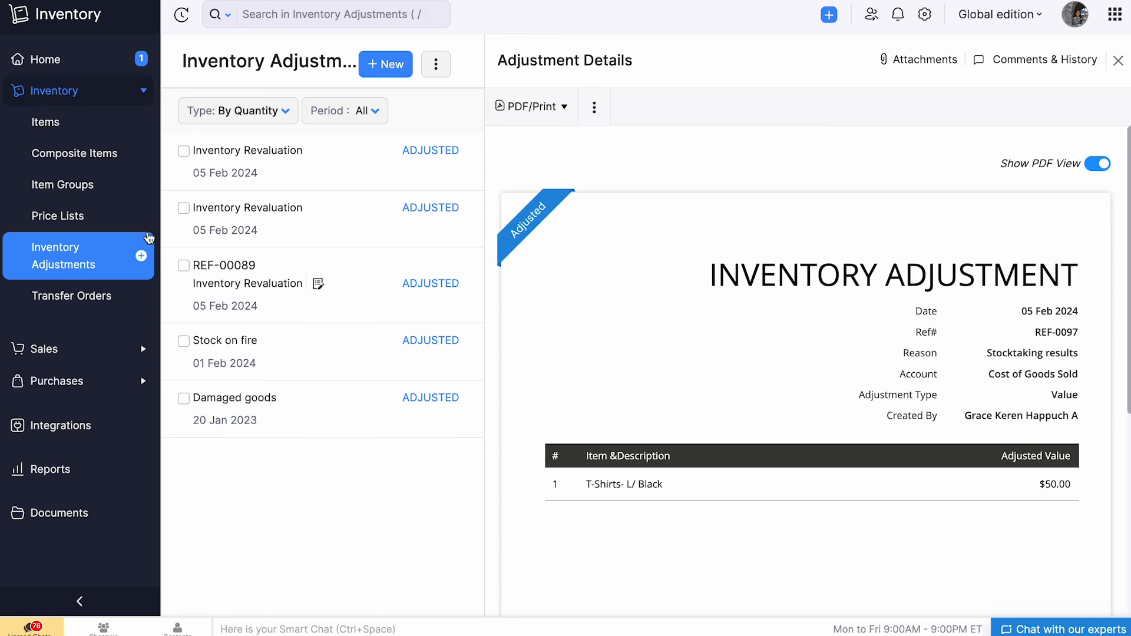
Start a quantity stock adjustment from the Zebronics Speaker's item record and set its new quantity on hand to 4.
click(103, 123)
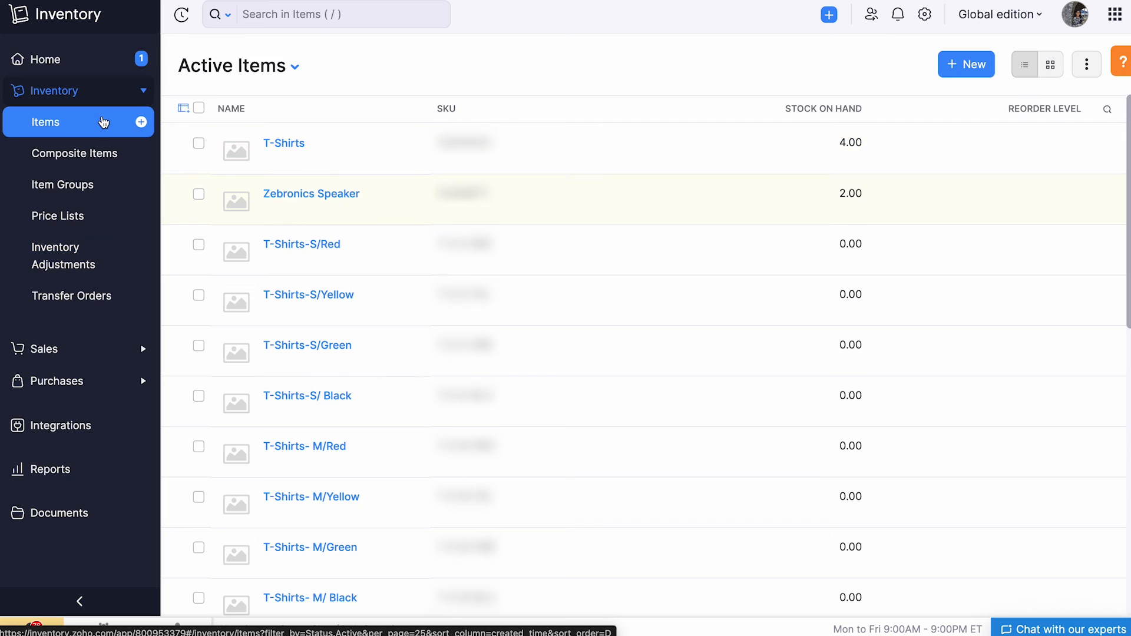
click(312, 210)
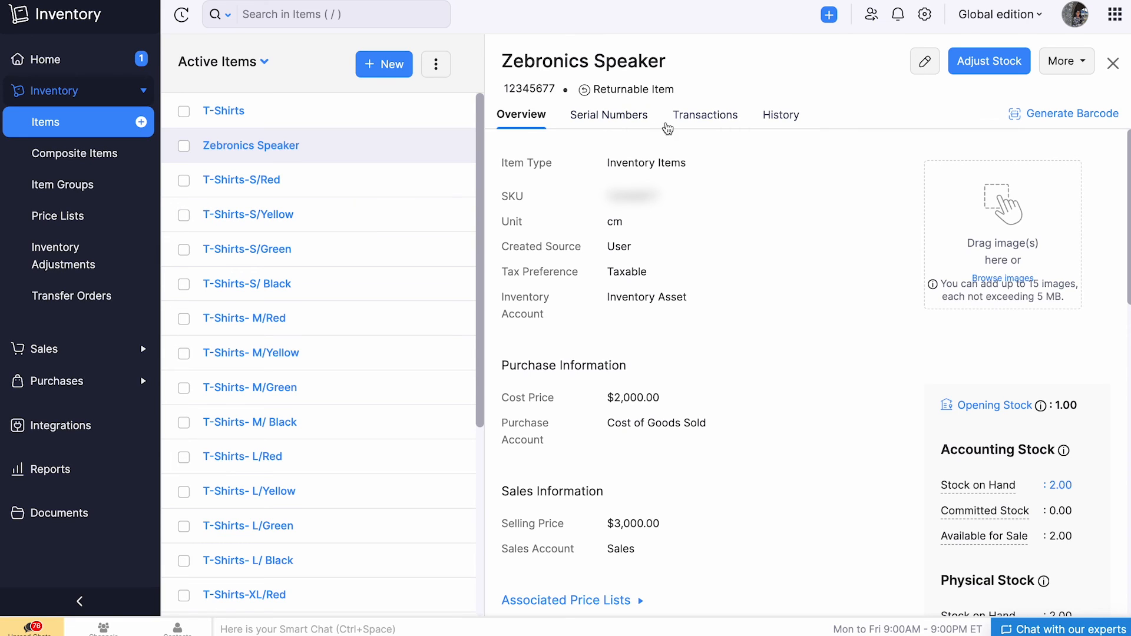
click(955, 65)
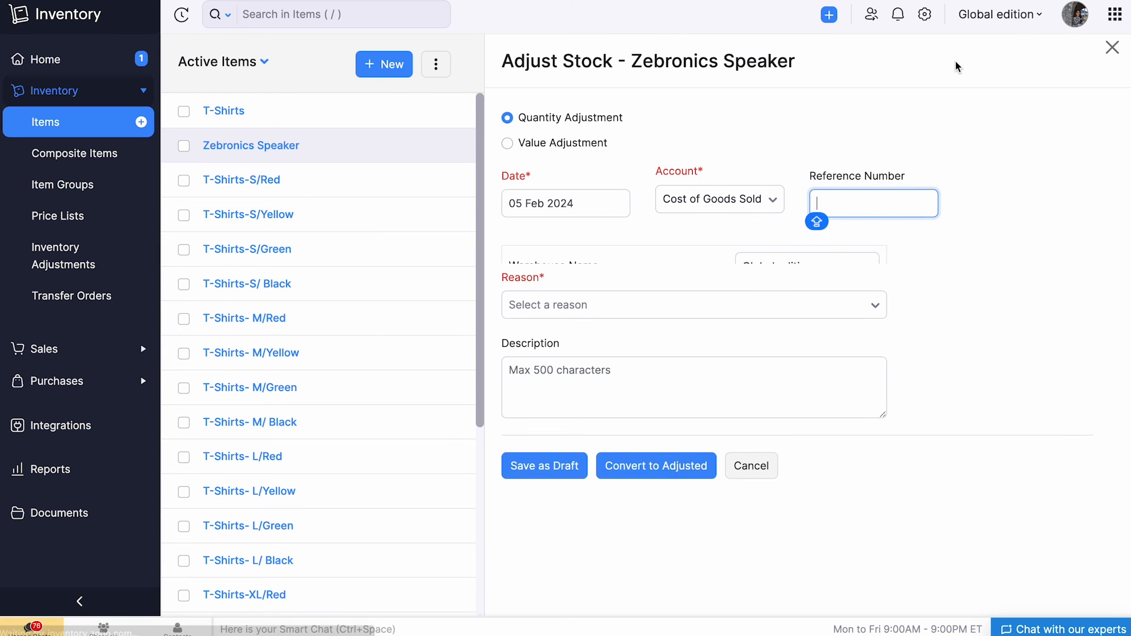
click(794, 372)
text(4)
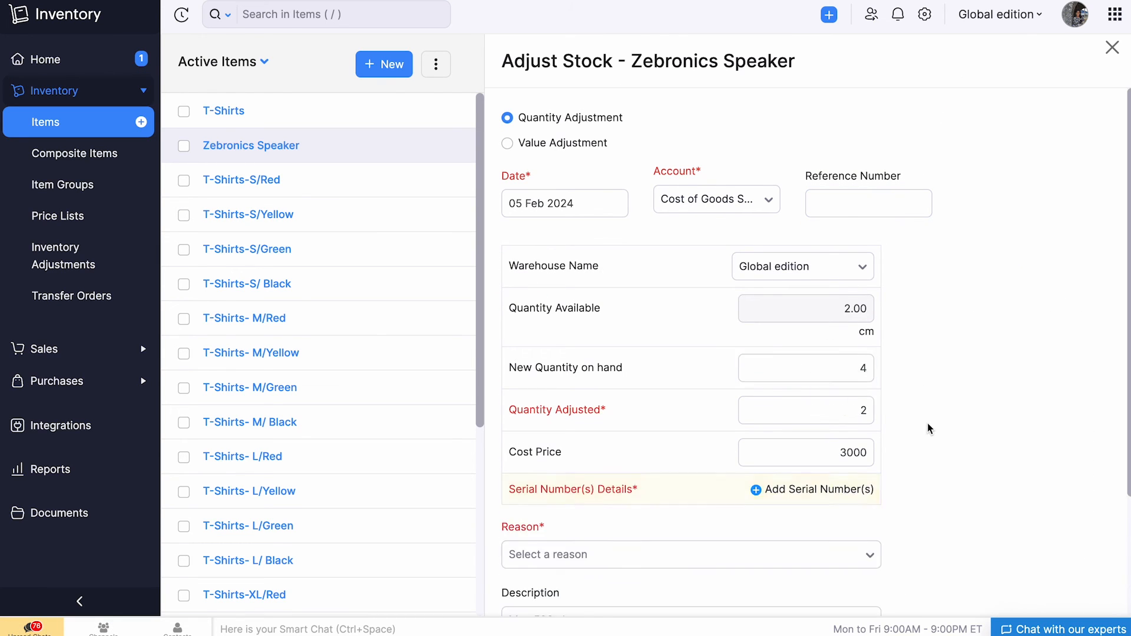
Save two serial numbers for the Zebronics Speaker and convert its stock adjustment to adjusted status with the reason Damaged goods.
scroll(929, 424, down, 2)
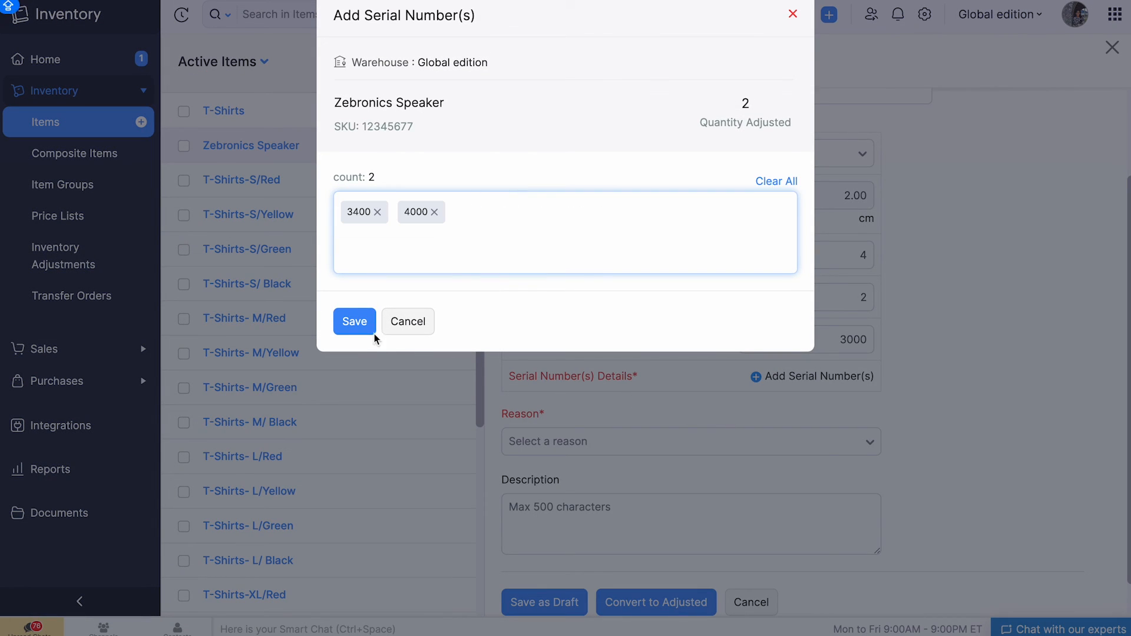
click(374, 333)
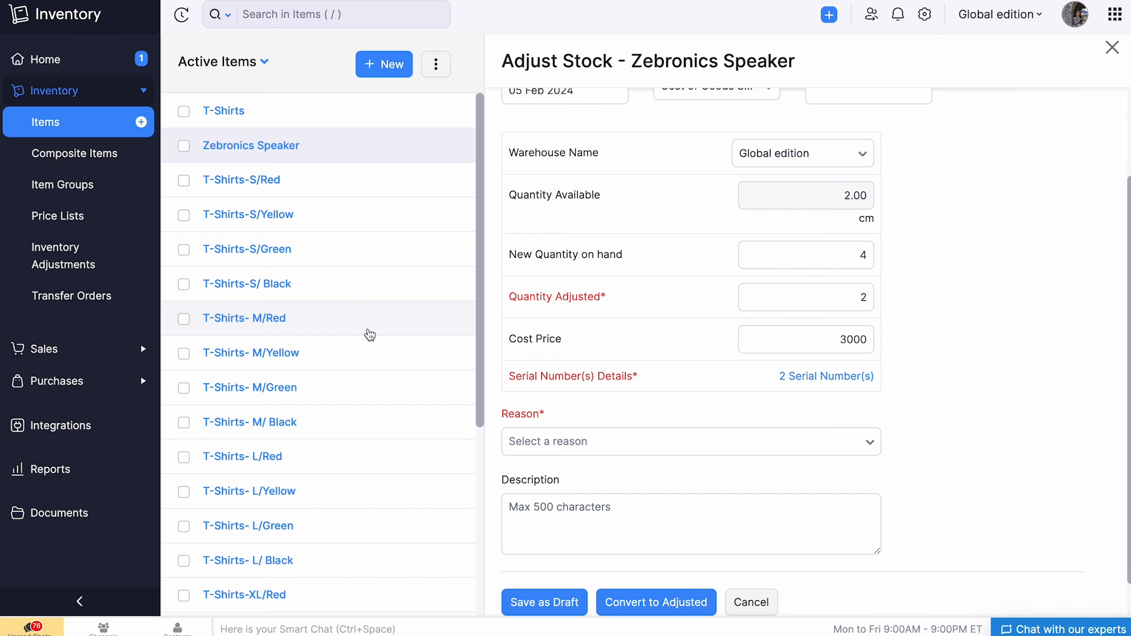
click(690, 606)
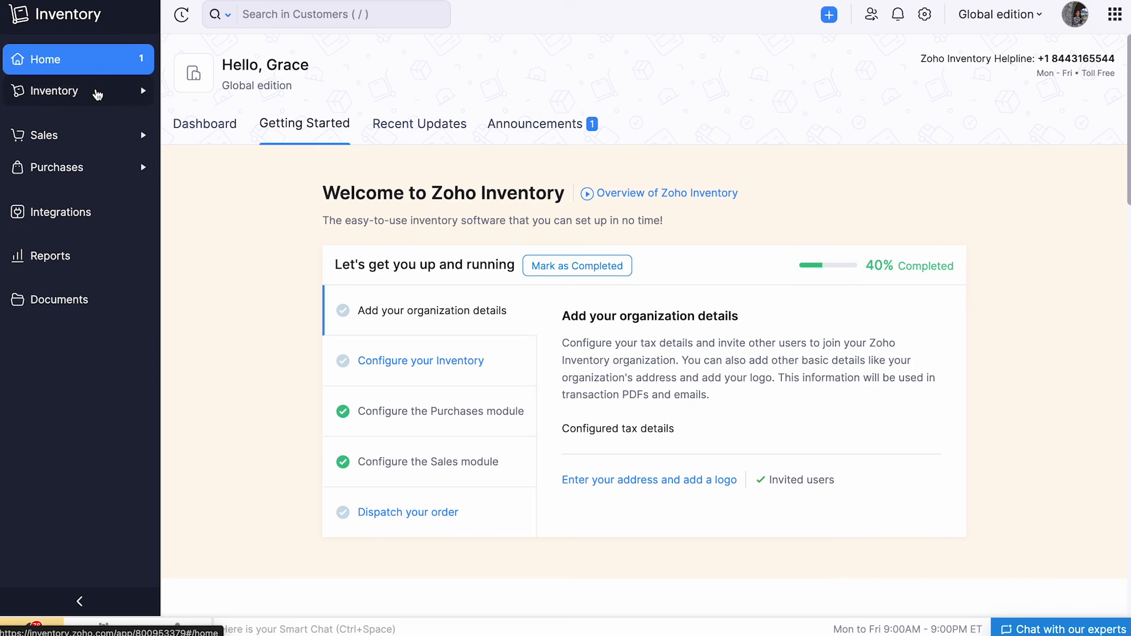
Delete the two Inventory Revaluation adjustments of 05 Feb 2024 created at 05:32 AM and 05:26 AM.
click(97, 94)
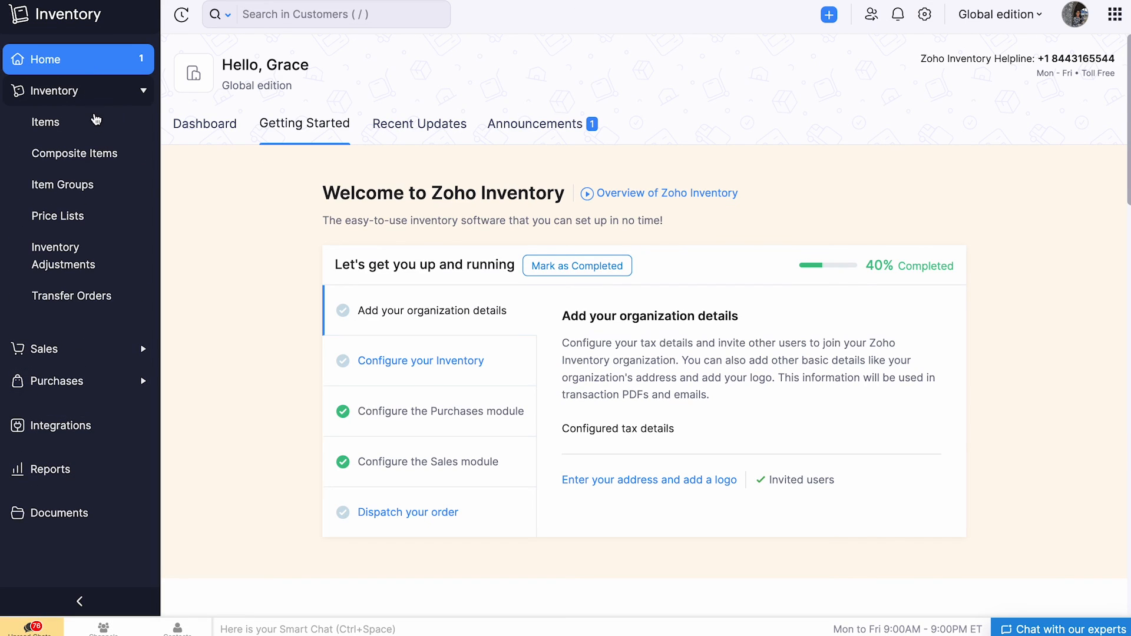
click(104, 252)
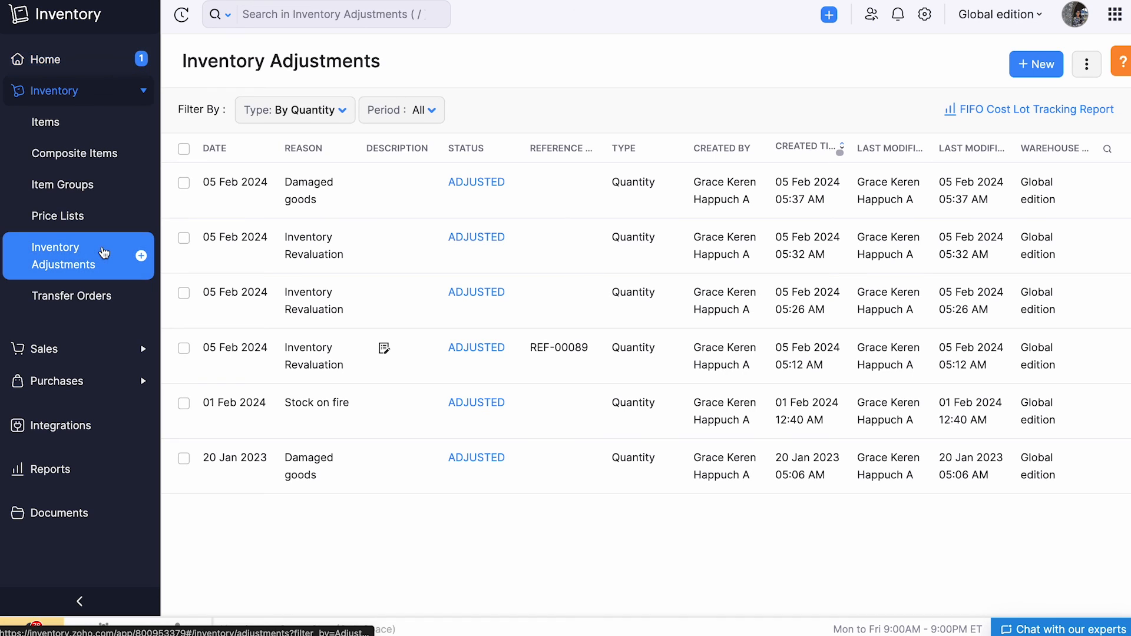
click(184, 237)
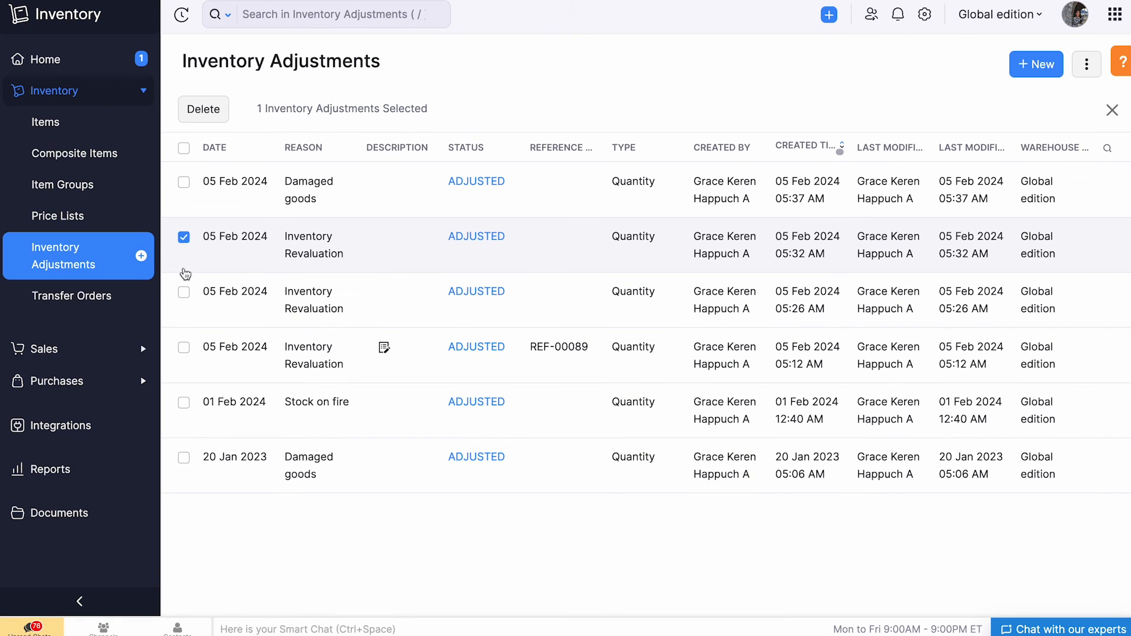
click(184, 293)
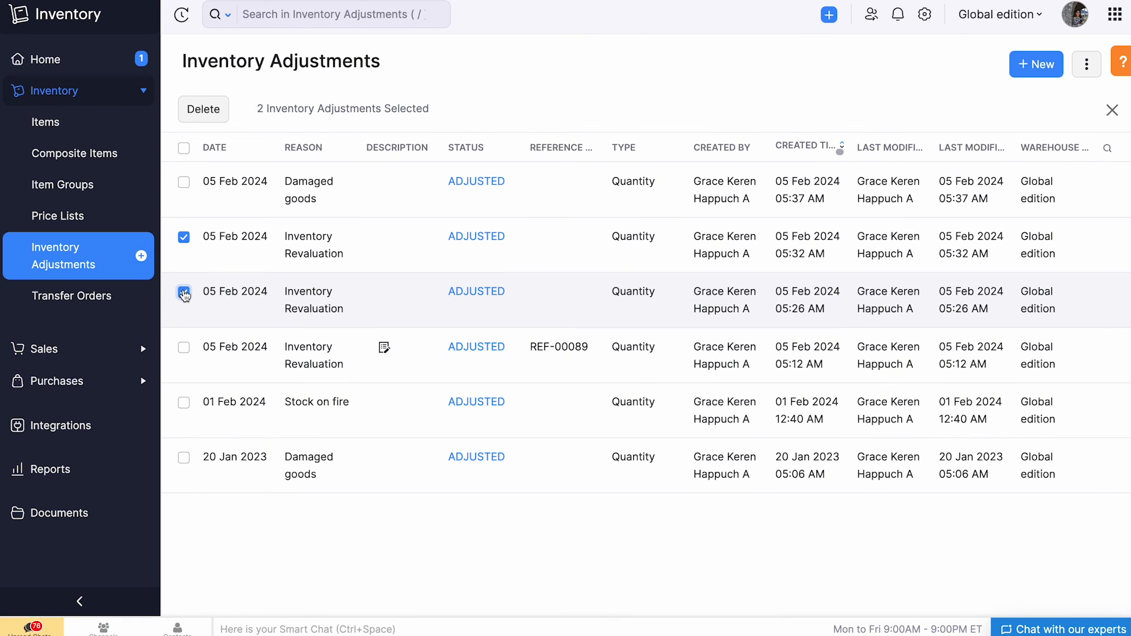
click(222, 118)
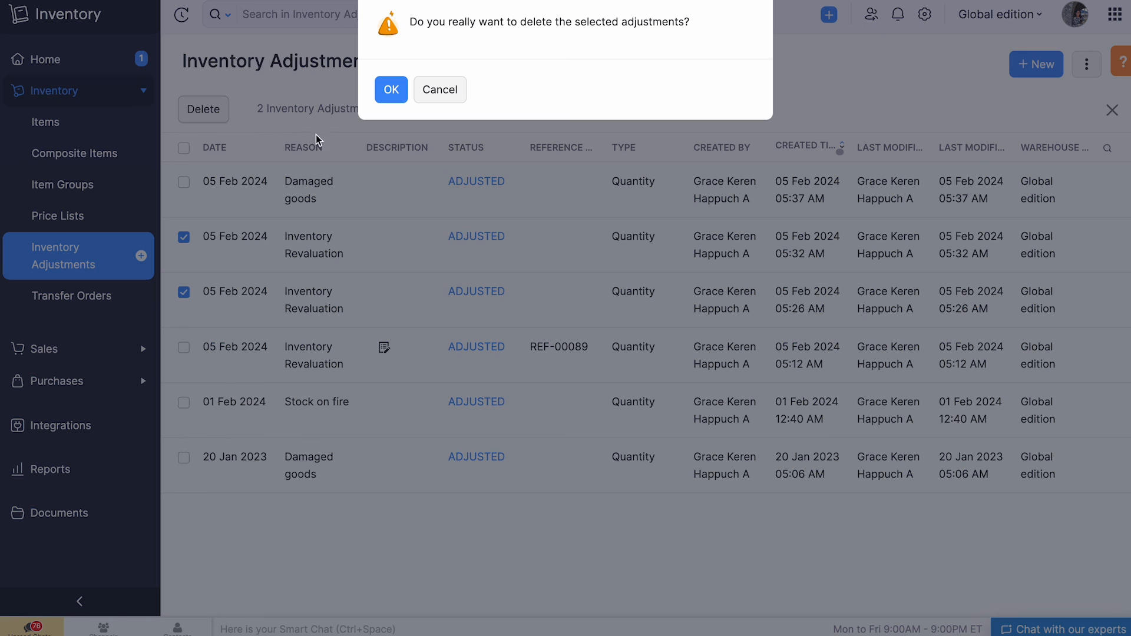
click(400, 99)
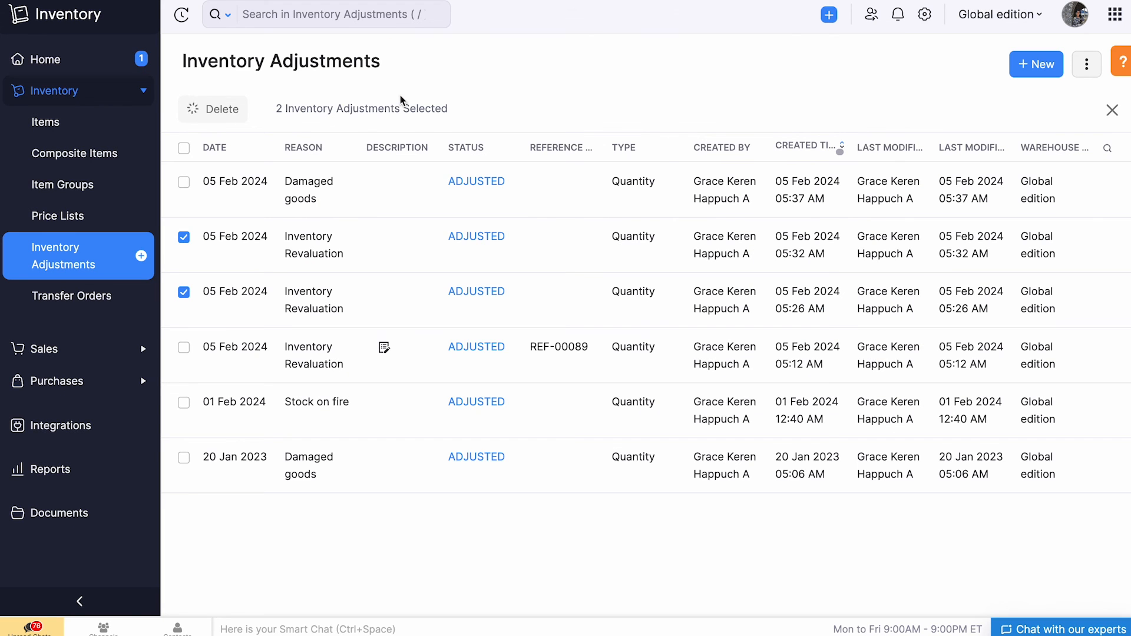